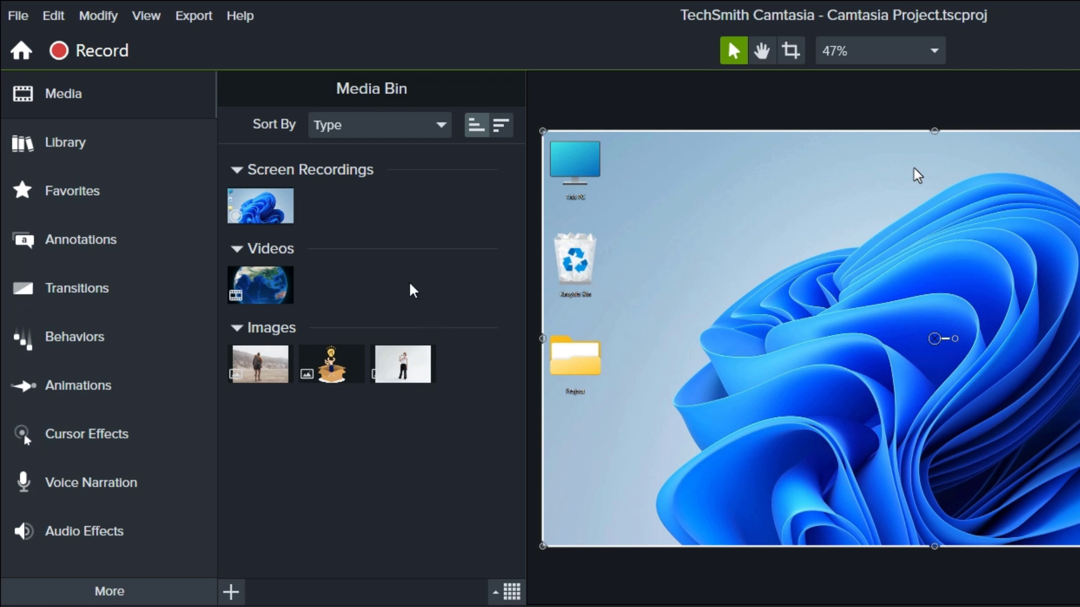
Step: Bring up the cursor effects and scrub through the screen recording, ending near its start at about 0:03
{"action": "left_click", "coordinate": [332, 364]}
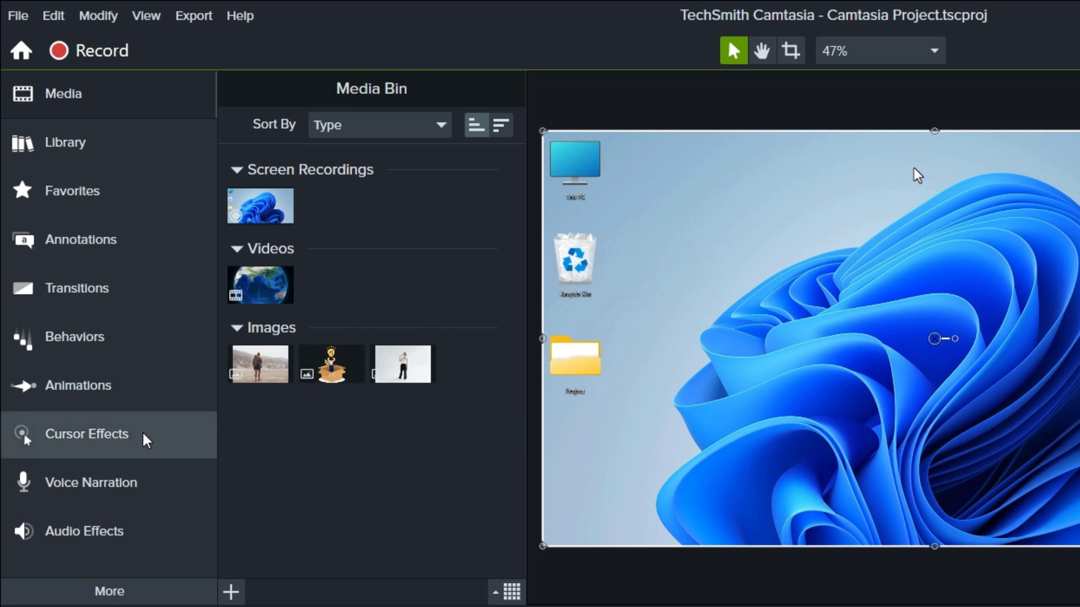
{"action": "left_click", "coordinate": [146, 434]}
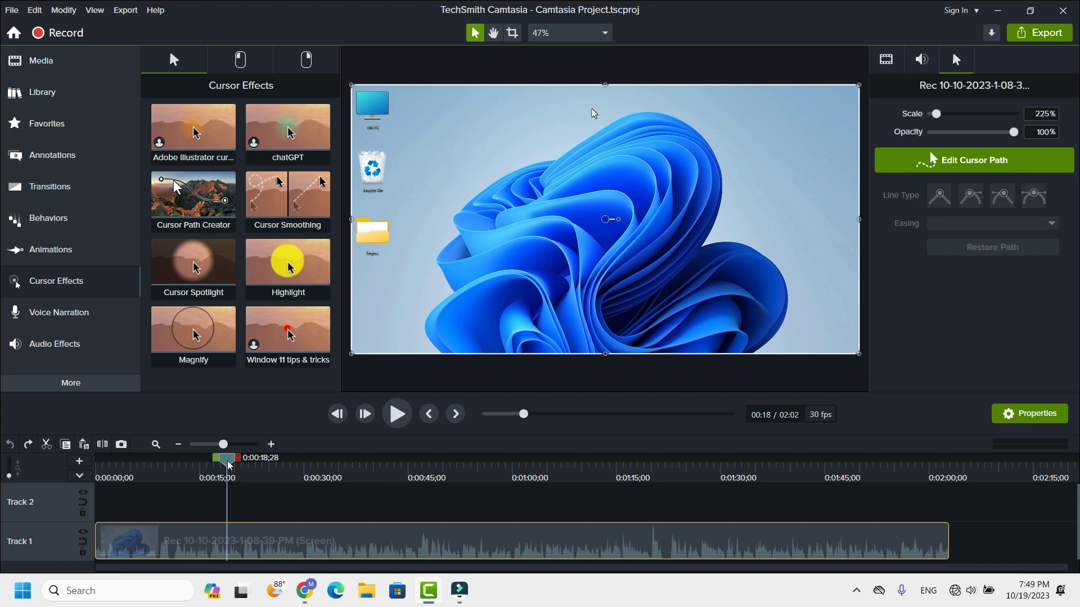
{"action": "left_click_drag", "start_coordinate": [229, 465], "coordinate": [675, 508]}
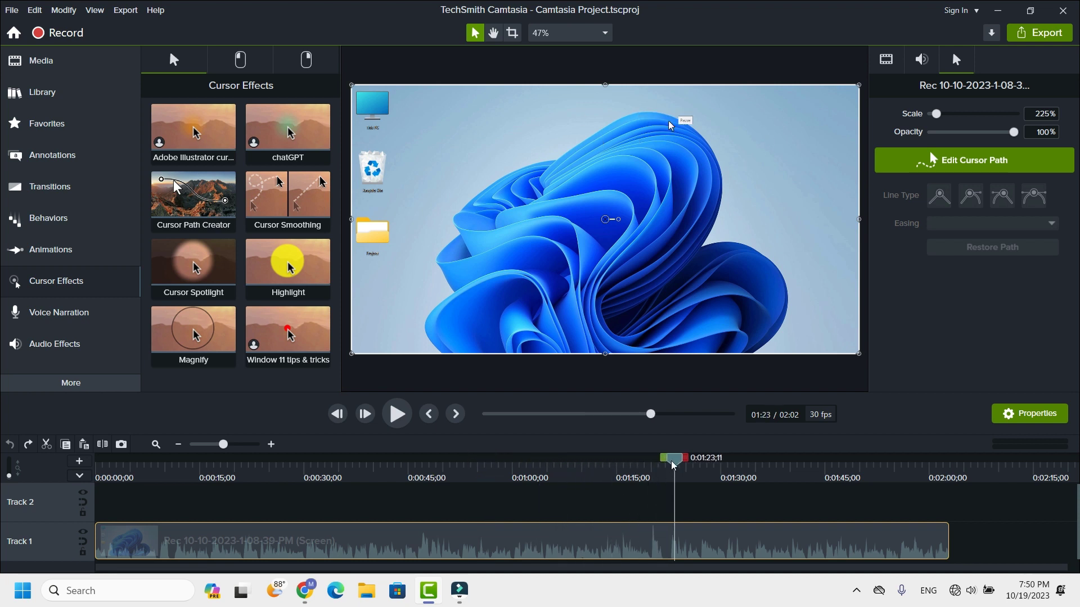
{"action": "left_click_drag", "start_coordinate": [673, 465], "coordinate": [120, 525]}
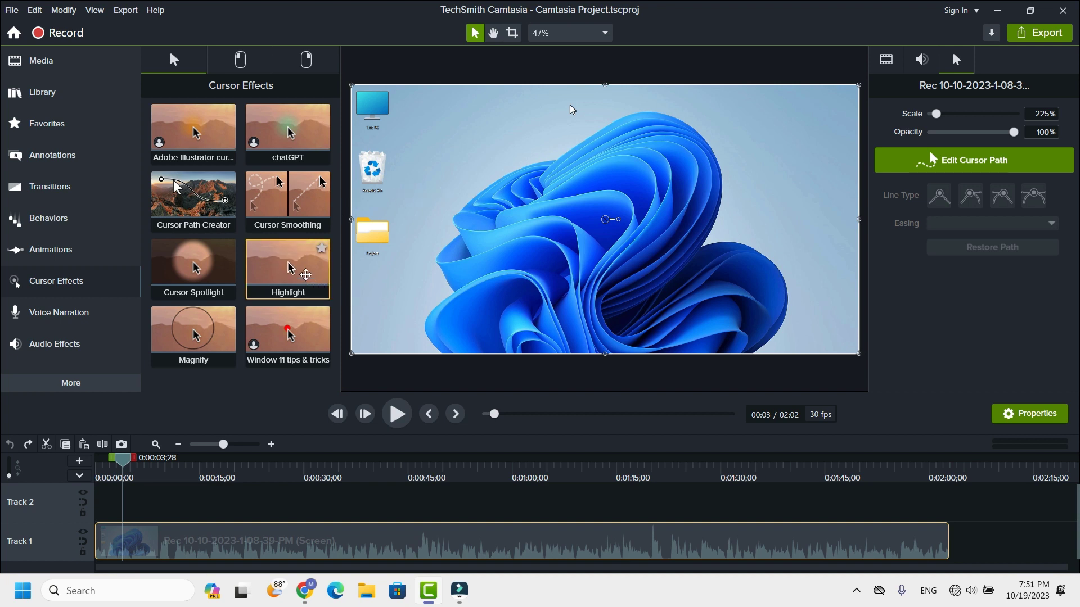
Step: Try the Highlight cursor effect on the whole, unsplit screen recording on Track 1
{"action": "left_click_drag", "start_coordinate": [290, 265], "coordinate": [308, 540]}
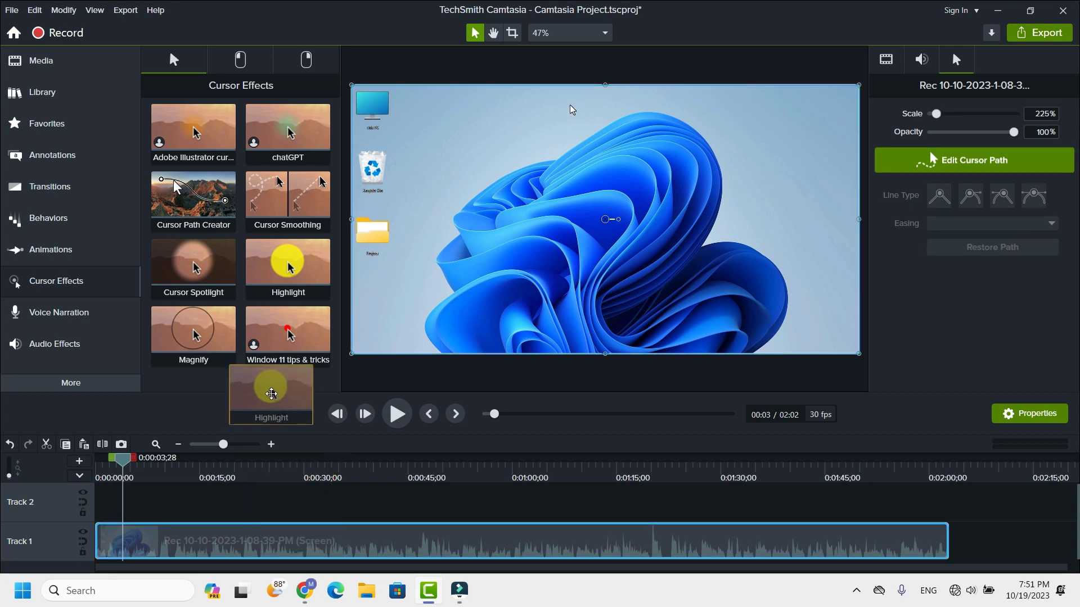
{"action": "left_click_drag", "start_coordinate": [273, 388], "coordinate": [333, 541]}
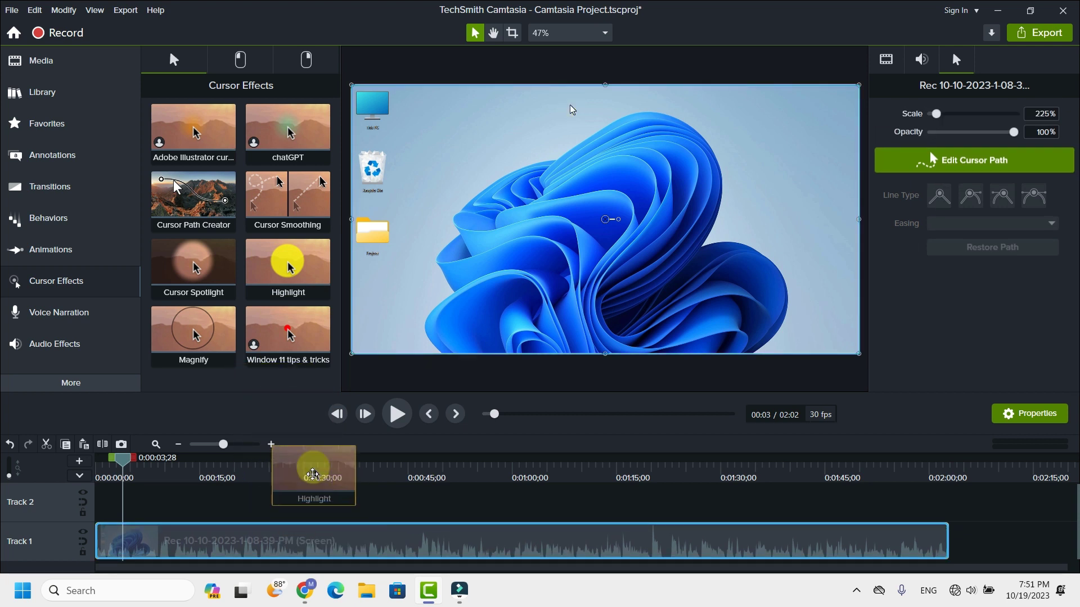
{"action": "left_click_drag", "start_coordinate": [313, 474], "coordinate": [332, 541]}
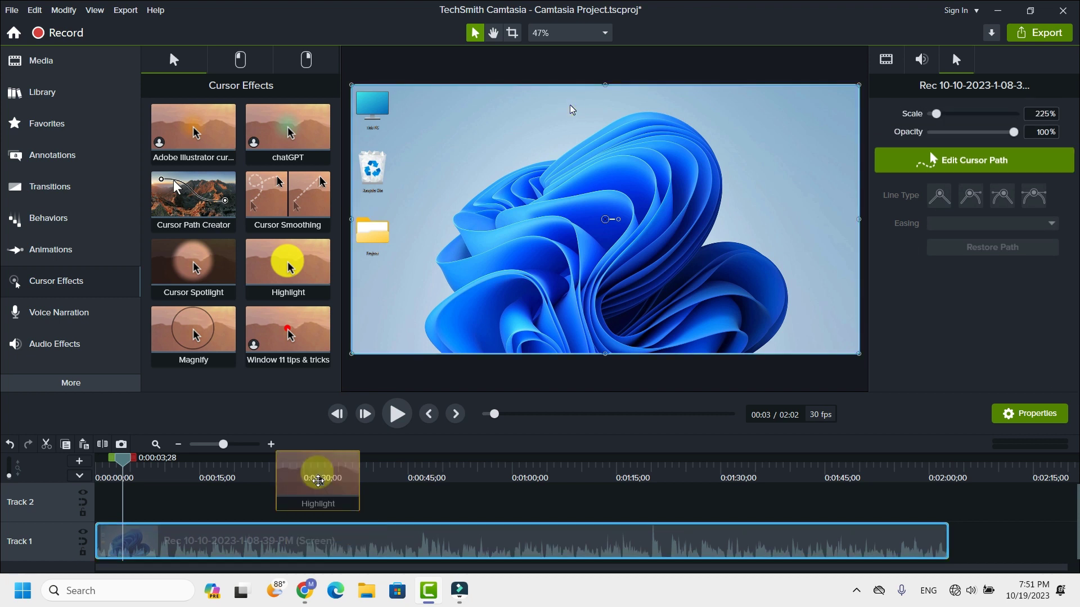
{"action": "left_click_drag", "start_coordinate": [318, 481], "coordinate": [337, 543]}
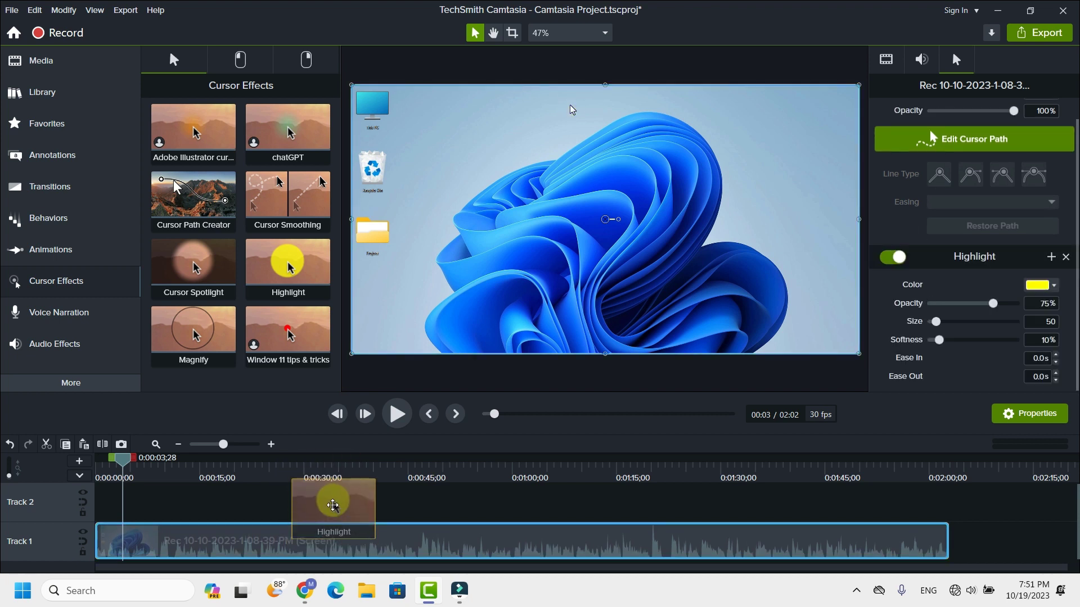
{"action": "left_click_drag", "start_coordinate": [338, 510], "coordinate": [354, 548]}
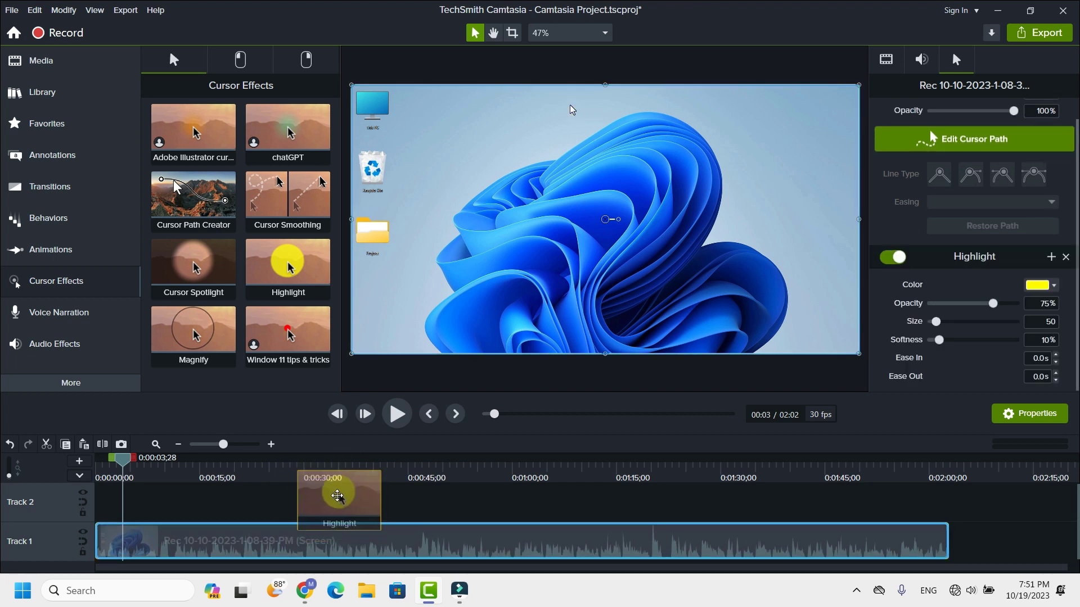
{"action": "left_click_drag", "start_coordinate": [337, 495], "coordinate": [354, 548]}
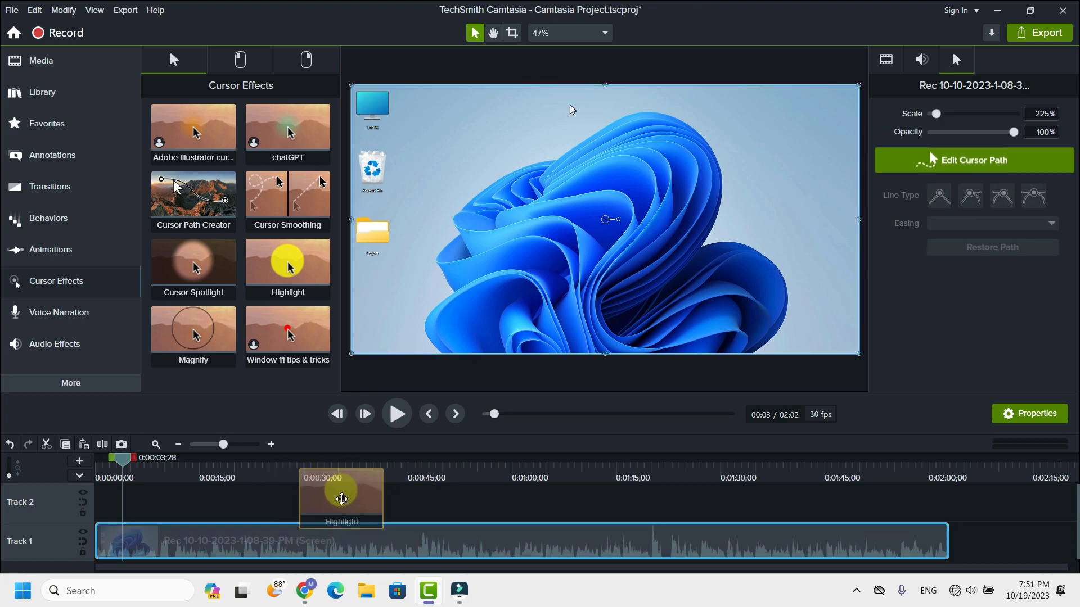
{"action": "left_click_drag", "start_coordinate": [341, 499], "coordinate": [370, 543]}
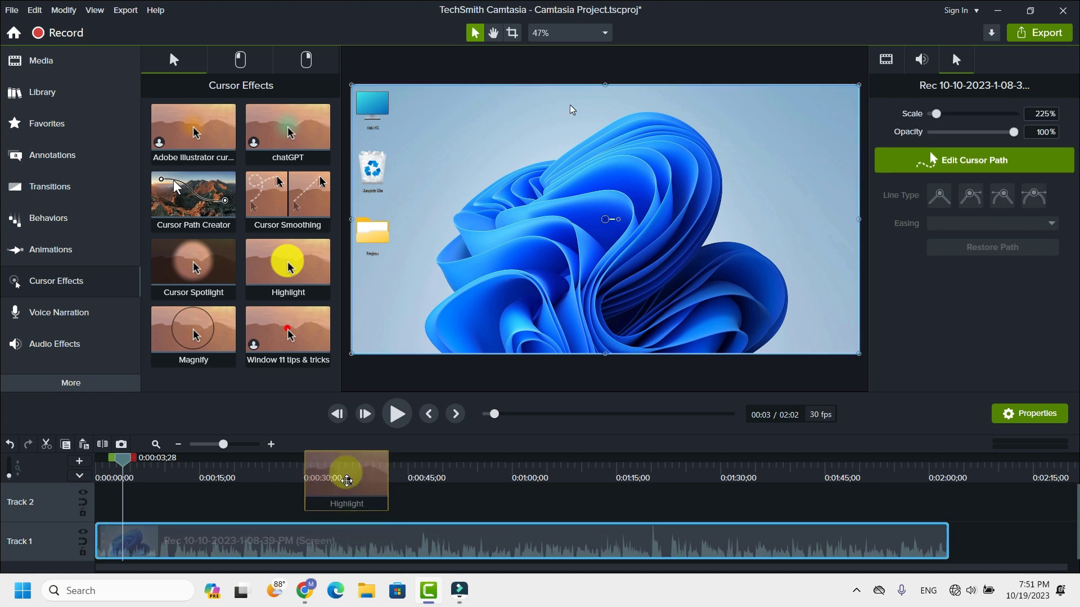
{"action": "left_click_drag", "start_coordinate": [341, 457], "coordinate": [370, 543]}
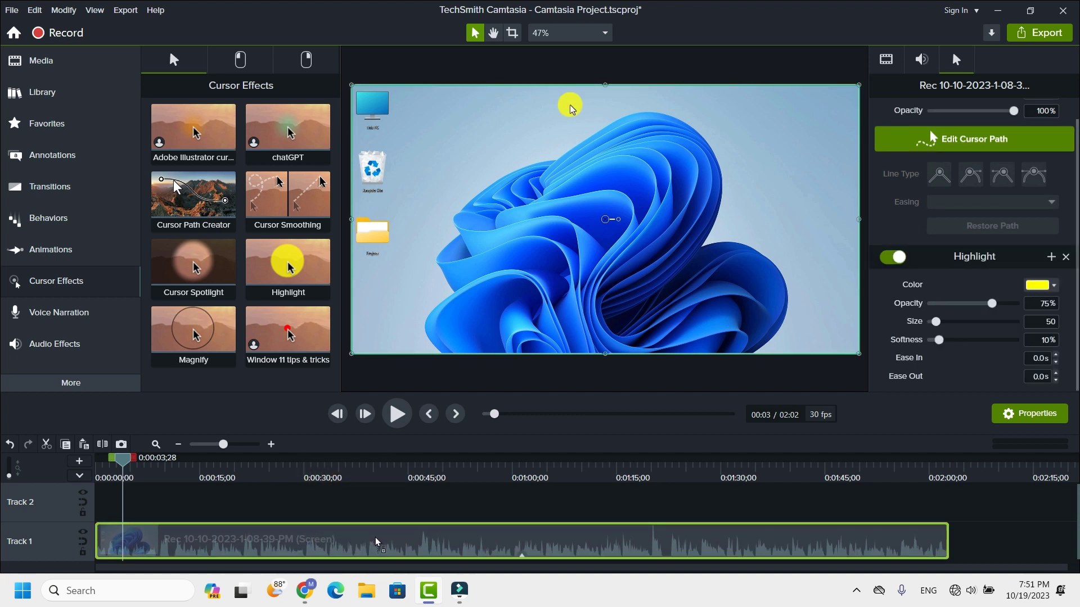
{"action": "left_click_drag", "start_coordinate": [288, 264], "coordinate": [294, 267]}
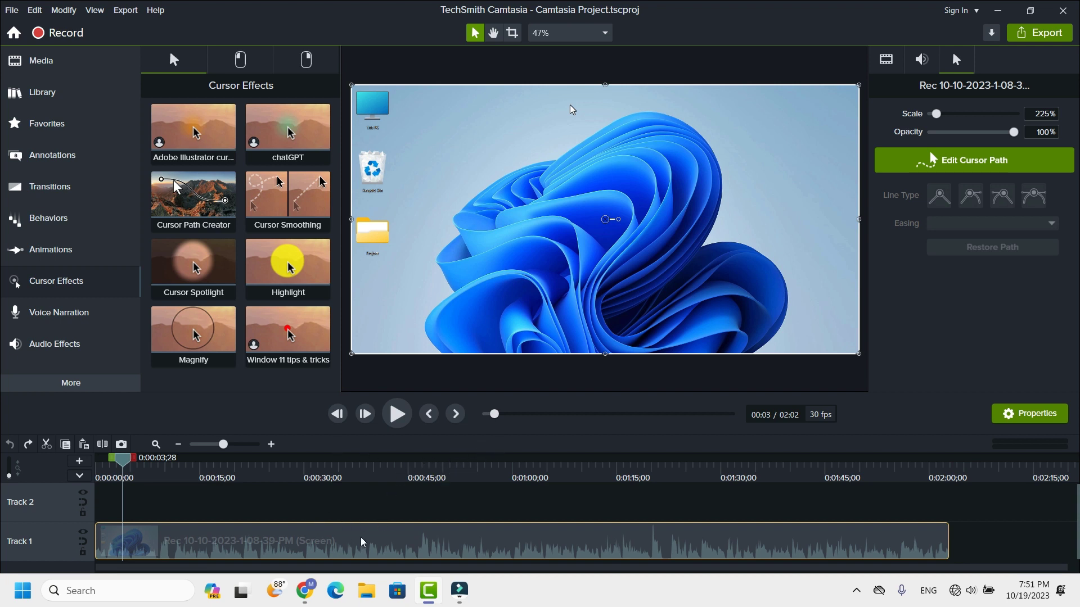
Step: Split the screen recording on Track 1 at 0:00:30;00
{"action": "left_click_drag", "start_coordinate": [123, 464], "coordinate": [306, 497]}
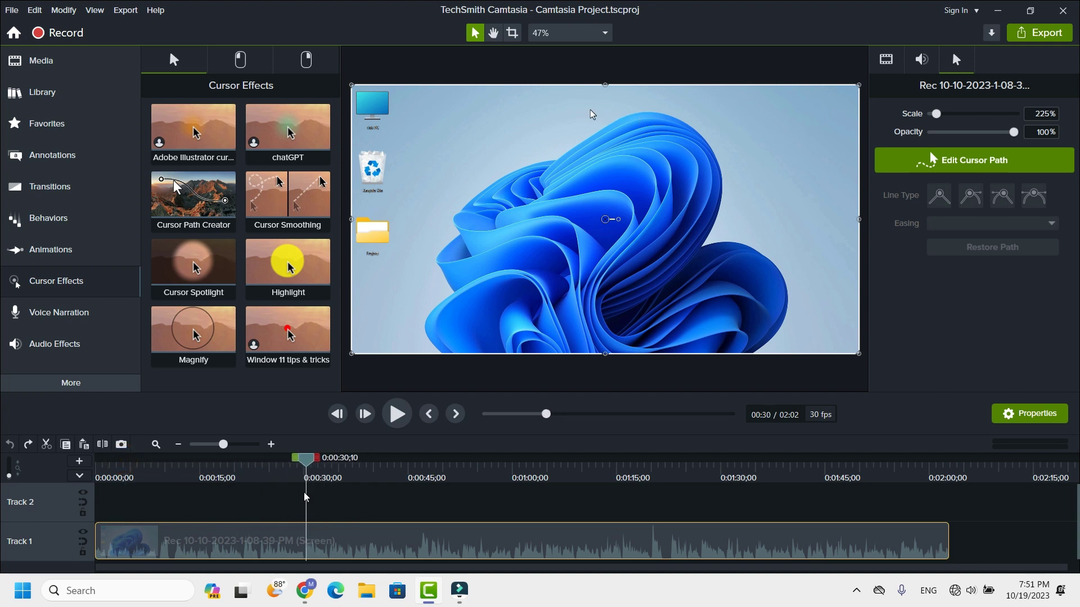
{"action": "left_click", "coordinate": [324, 518]}
{"action": "left_click", "coordinate": [327, 543]}
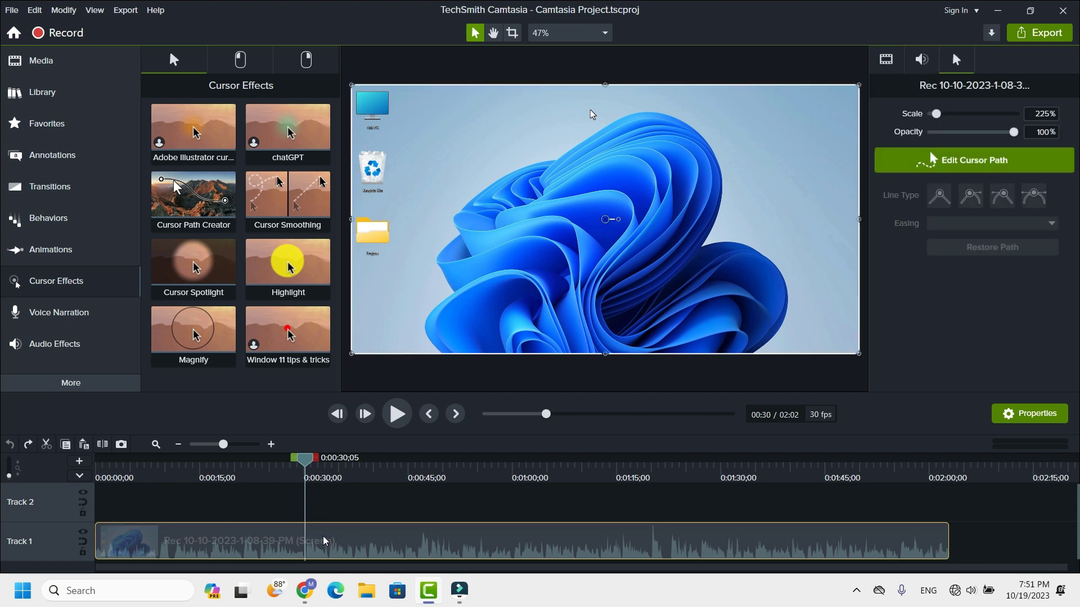
{"action": "left_click", "coordinate": [228, 508]}
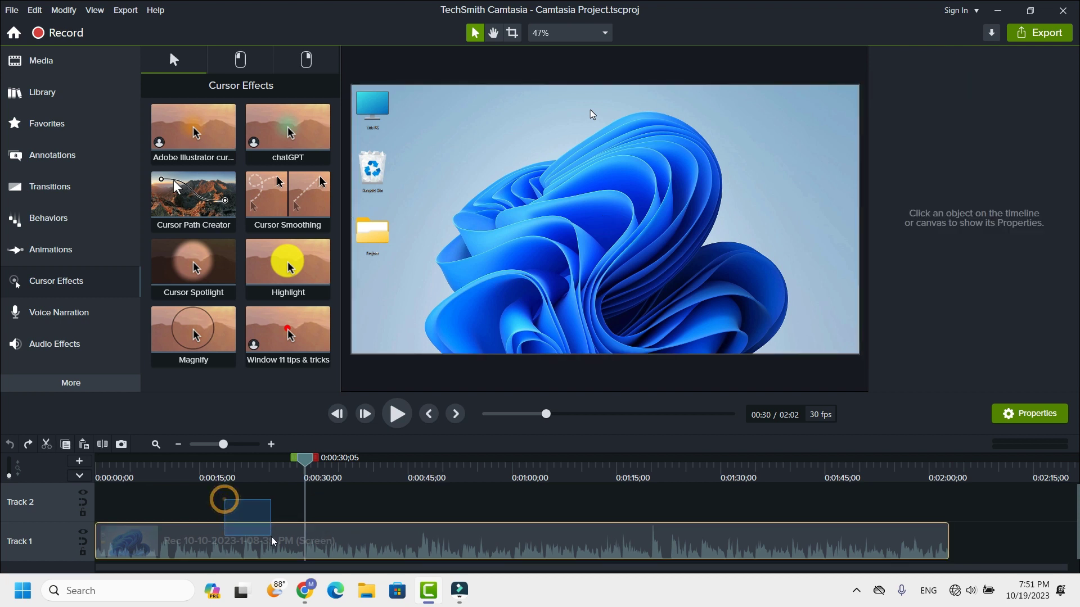
{"action": "left_click", "coordinate": [243, 530]}
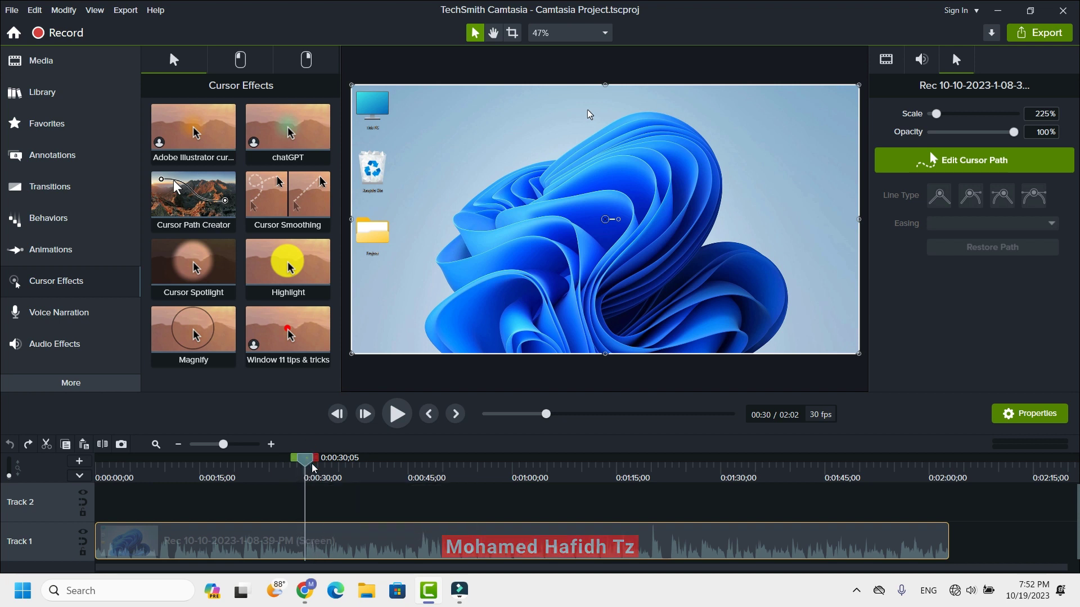
{"action": "left_click_drag", "start_coordinate": [308, 457], "coordinate": [290, 477]}
{"action": "left_click_drag", "start_coordinate": [281, 478], "coordinate": [308, 490]}
{"action": "left_click", "coordinate": [308, 489]}
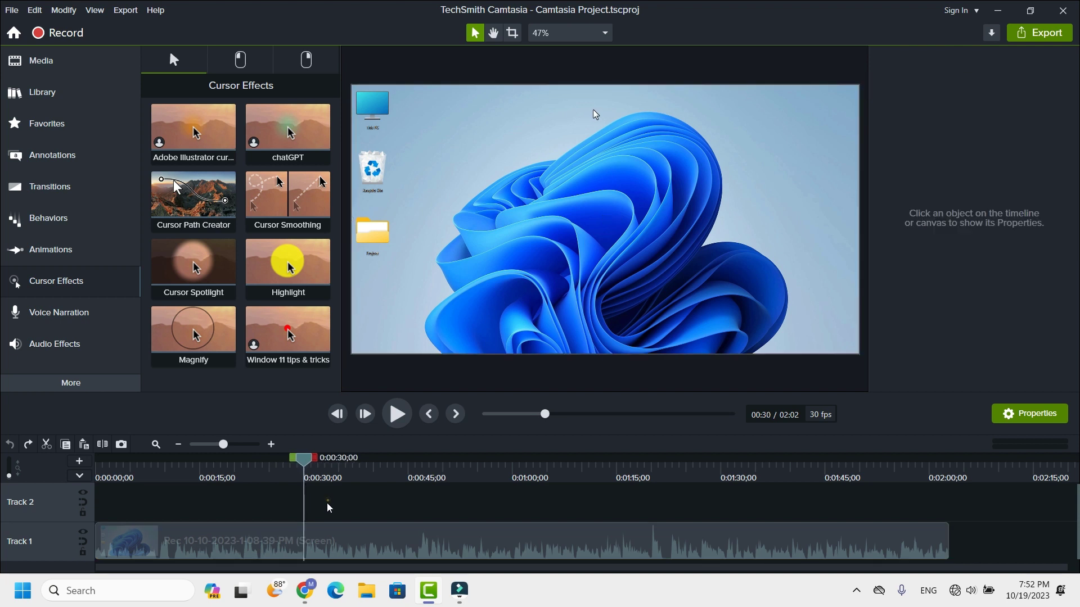
{"action": "left_click", "coordinate": [332, 542]}
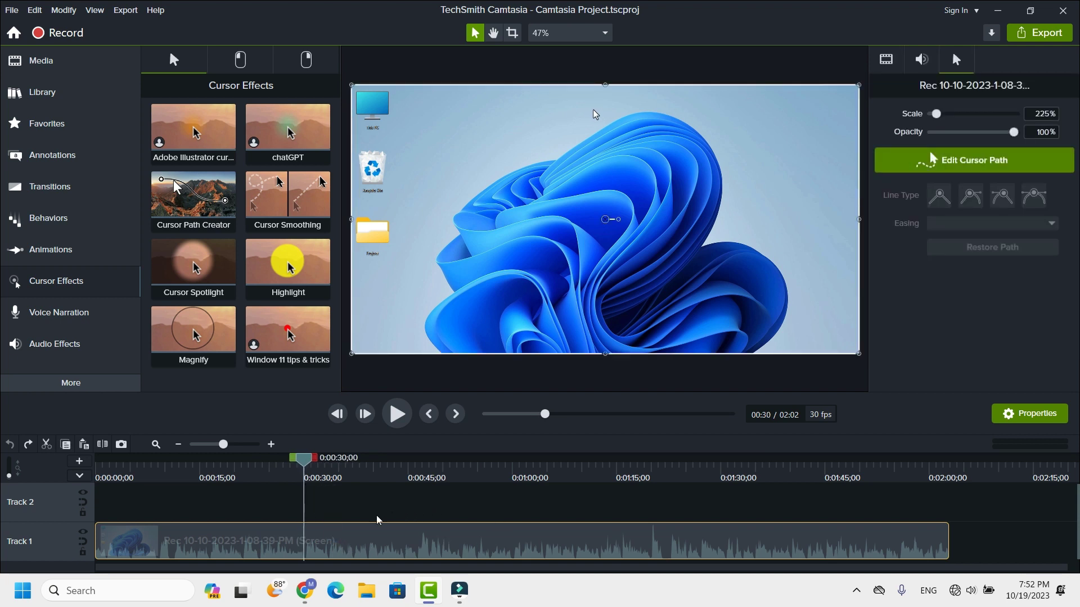
{"action": "left_click", "coordinate": [103, 444]}
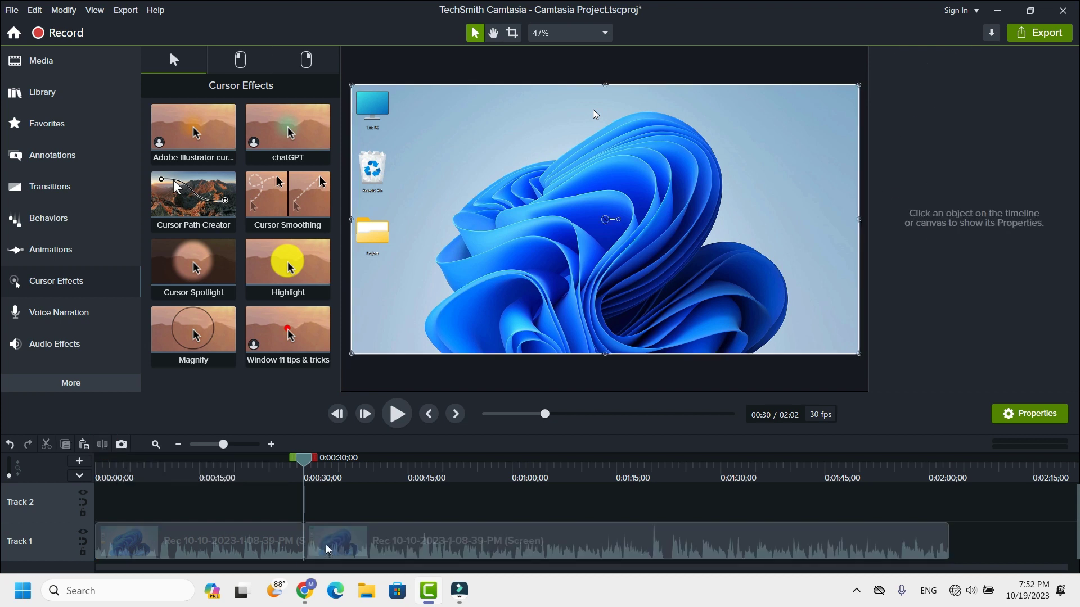
Step: Move the second part of the recording away from the first, leaving a gap of about 2 seconds on Track 1
{"action": "left_click_drag", "start_coordinate": [346, 557], "coordinate": [419, 555]}
{"action": "mouse_move", "coordinate": [259, 535]}
{"action": "left_mouse_down"}
{"action": "mouse_move", "coordinate": [263, 513]}
{"action": "mouse_move", "coordinate": [262, 541]}
{"action": "left_mouse_up"}
{"action": "left_click_drag", "start_coordinate": [426, 549], "coordinate": [391, 544]}
{"action": "left_click_drag", "start_coordinate": [240, 468], "coordinate": [194, 496]}
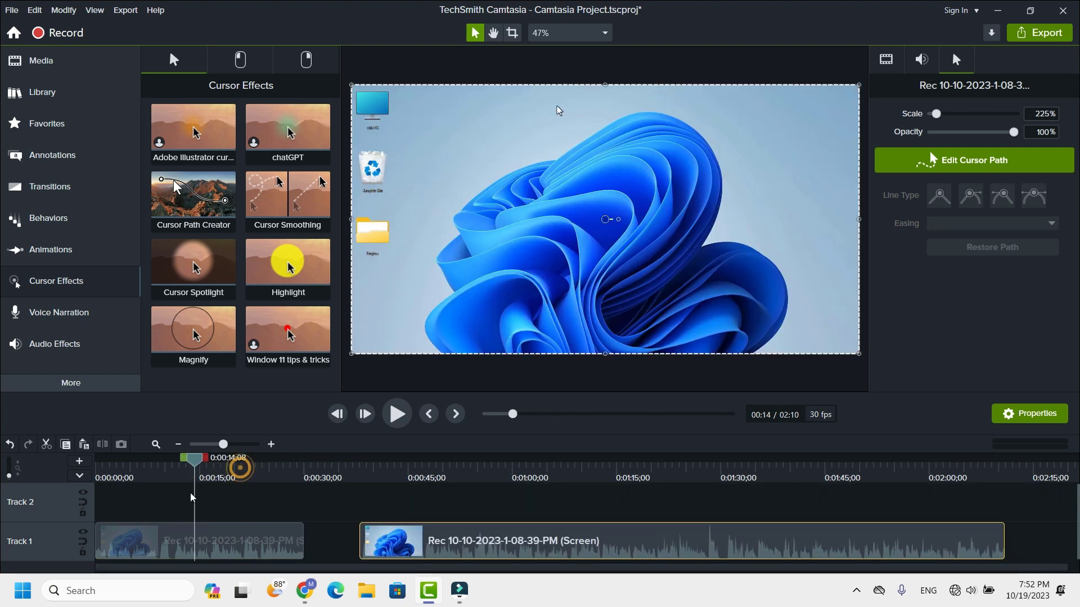
{"action": "left_click", "coordinate": [214, 543]}
{"action": "left_click", "coordinate": [203, 476]}
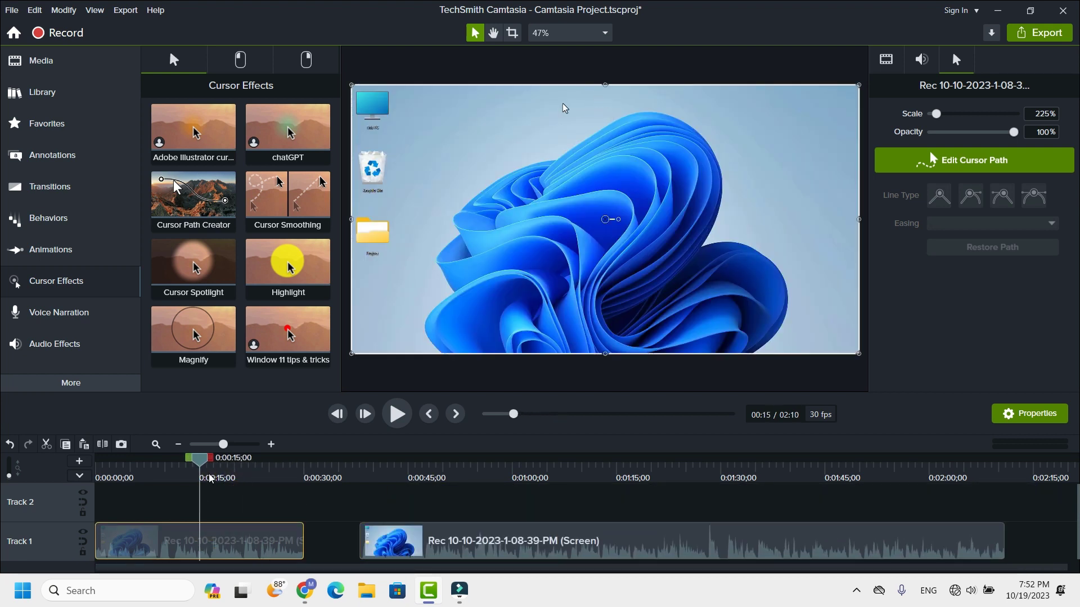
{"action": "left_click_drag", "start_coordinate": [203, 464], "coordinate": [250, 500]}
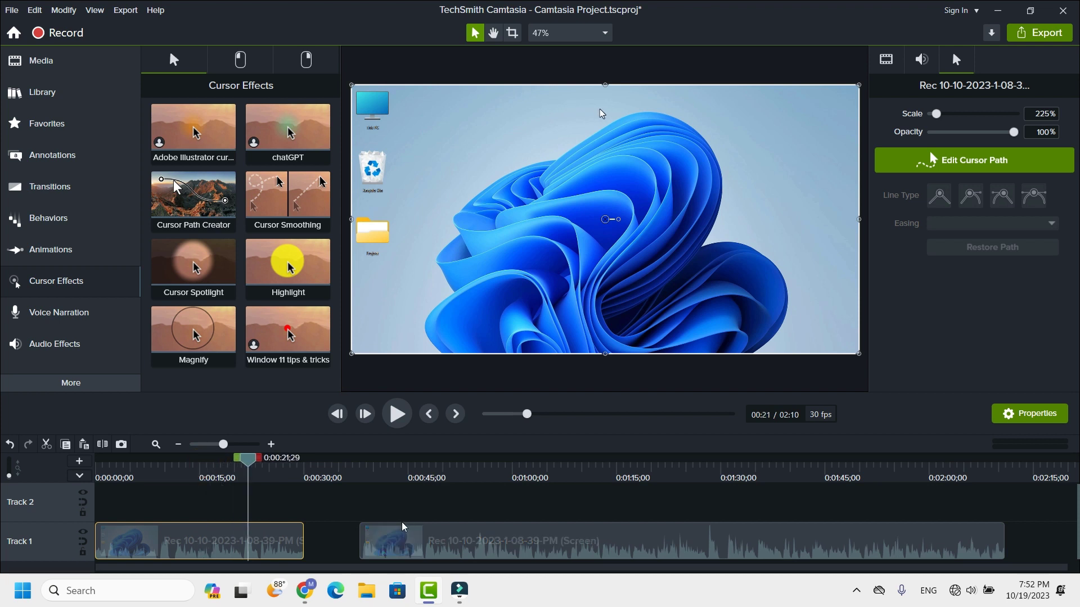
{"action": "left_click_drag", "start_coordinate": [399, 510], "coordinate": [458, 552]}
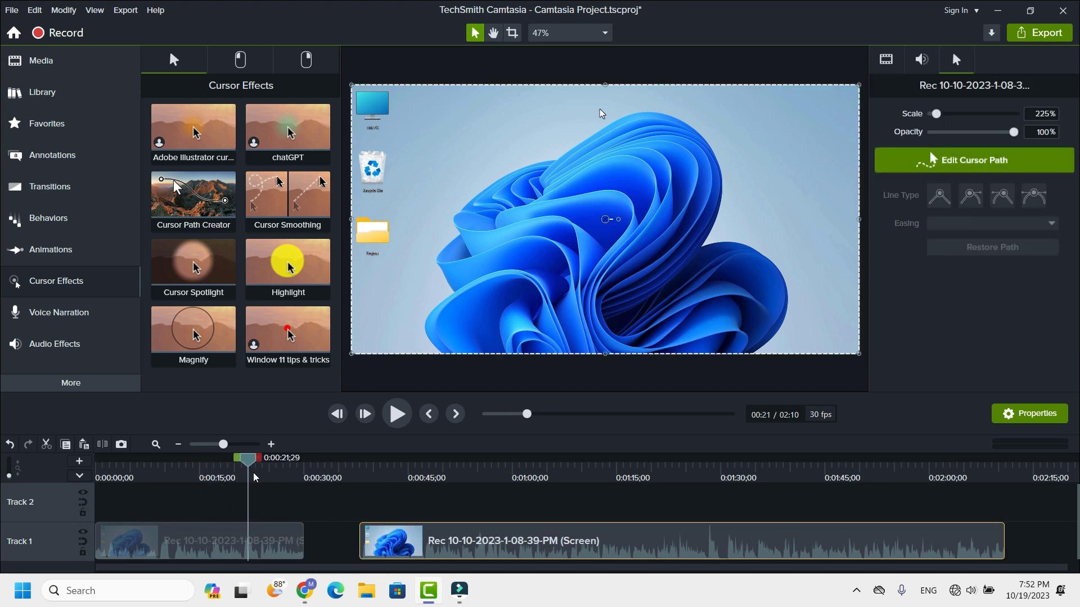
{"action": "left_click_drag", "start_coordinate": [251, 462], "coordinate": [275, 461]}
{"action": "left_click_drag", "start_coordinate": [437, 547], "coordinate": [371, 554]}
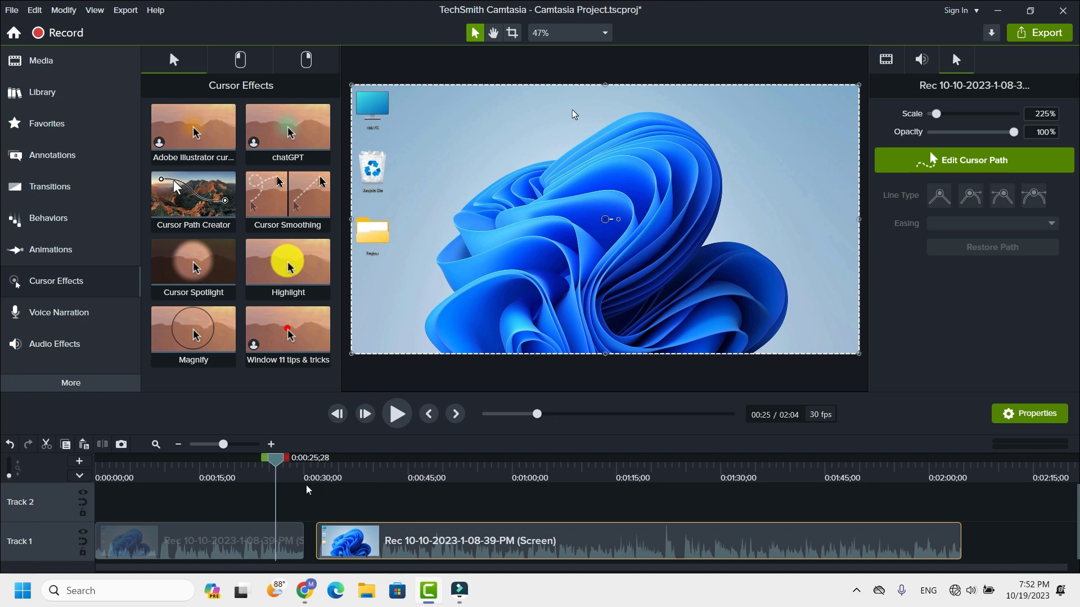
Step: Apply the Highlight cursor effect to the first part of the recording and scrub across both parts to compare them
{"action": "left_click", "coordinate": [232, 541]}
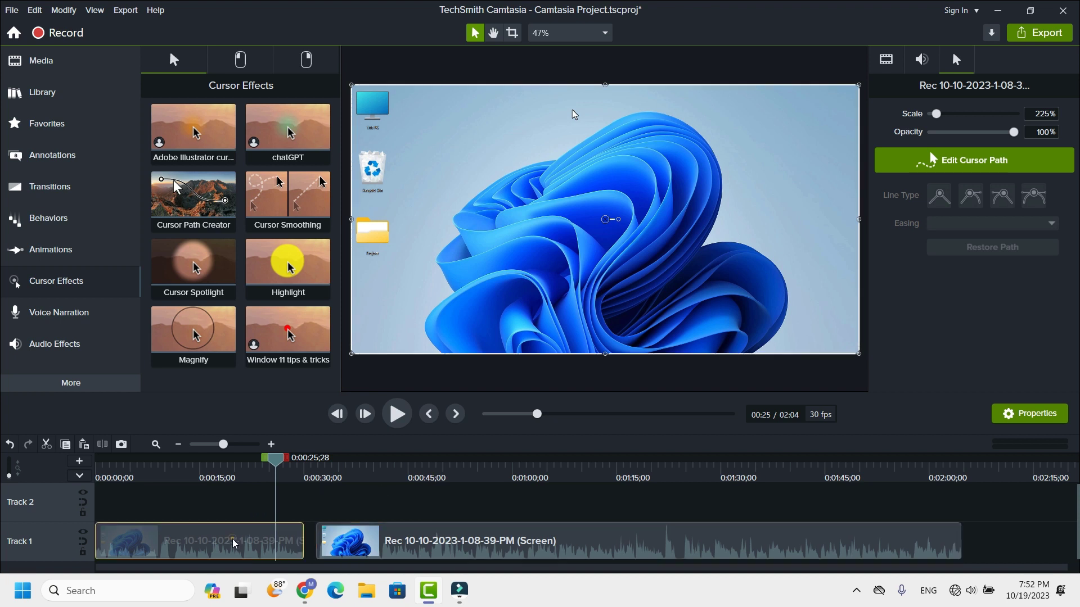
{"action": "left_click_drag", "start_coordinate": [288, 267], "coordinate": [208, 536]}
{"action": "mouse_move", "coordinate": [275, 463]}
{"action": "left_mouse_down"}
{"action": "mouse_move", "coordinate": [121, 467]}
{"action": "mouse_move", "coordinate": [204, 479]}
{"action": "mouse_move", "coordinate": [527, 478]}
{"action": "left_mouse_up"}
{"action": "mouse_move", "coordinate": [598, 541]}
{"action": "left_mouse_down"}
{"action": "mouse_move", "coordinate": [622, 542]}
{"action": "mouse_move", "coordinate": [494, 549]}
{"action": "mouse_move", "coordinate": [598, 554]}
{"action": "mouse_move", "coordinate": [505, 563]}
{"action": "mouse_move", "coordinate": [378, 563]}
{"action": "mouse_move", "coordinate": [563, 556]}
{"action": "mouse_move", "coordinate": [223, 549]}
{"action": "left_mouse_up"}
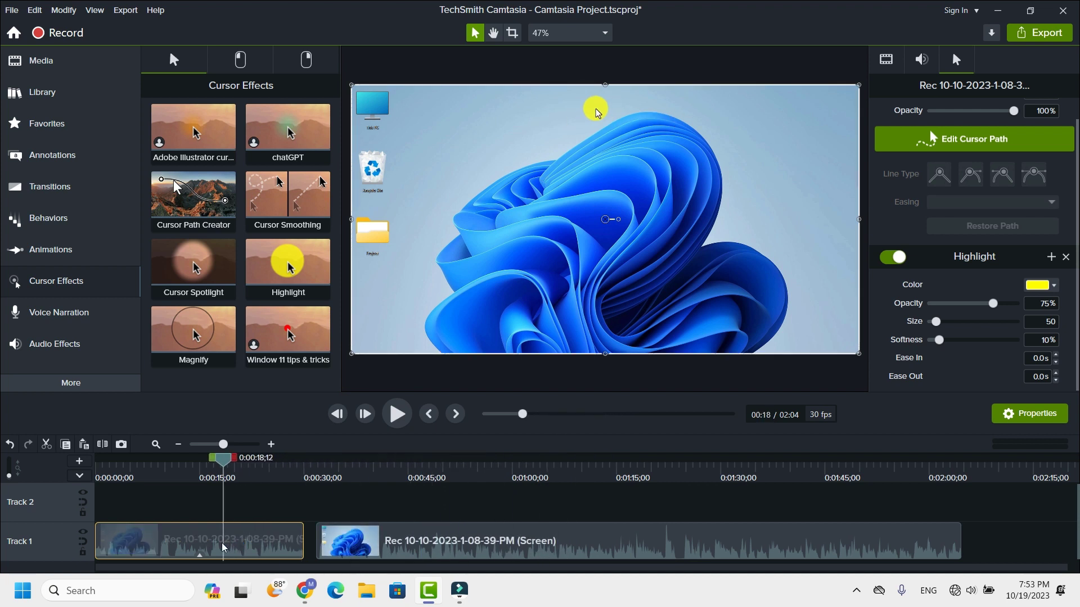
{"action": "left_click", "coordinate": [186, 509]}
{"action": "left_click", "coordinate": [209, 533]}
Step: Enlarge the cursor in the first part of the recording to a scale of 457%
{"action": "scroll", "coordinate": [940, 119], "scroll_direction": "up", "scroll_amount": 1}
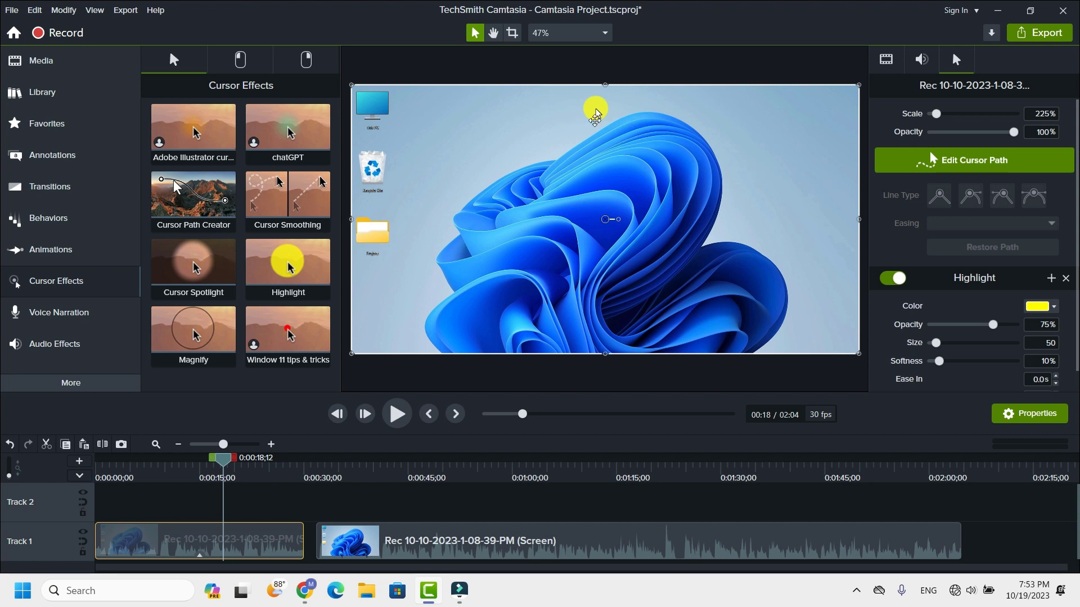
{"action": "mouse_move", "coordinate": [936, 117]}
{"action": "left_mouse_down"}
{"action": "mouse_move", "coordinate": [1004, 115]}
{"action": "mouse_move", "coordinate": [1035, 132]}
{"action": "mouse_move", "coordinate": [949, 120]}
{"action": "mouse_move", "coordinate": [1013, 117]}
{"action": "mouse_move", "coordinate": [917, 114]}
{"action": "mouse_move", "coordinate": [947, 114]}
{"action": "left_mouse_up"}
Step: Lower the cursor's opacity to 0% to preview the highlight alone, and restore it to 100%
{"action": "left_click", "coordinate": [1016, 134]}
{"action": "left_click_drag", "start_coordinate": [1017, 136], "coordinate": [931, 139]}
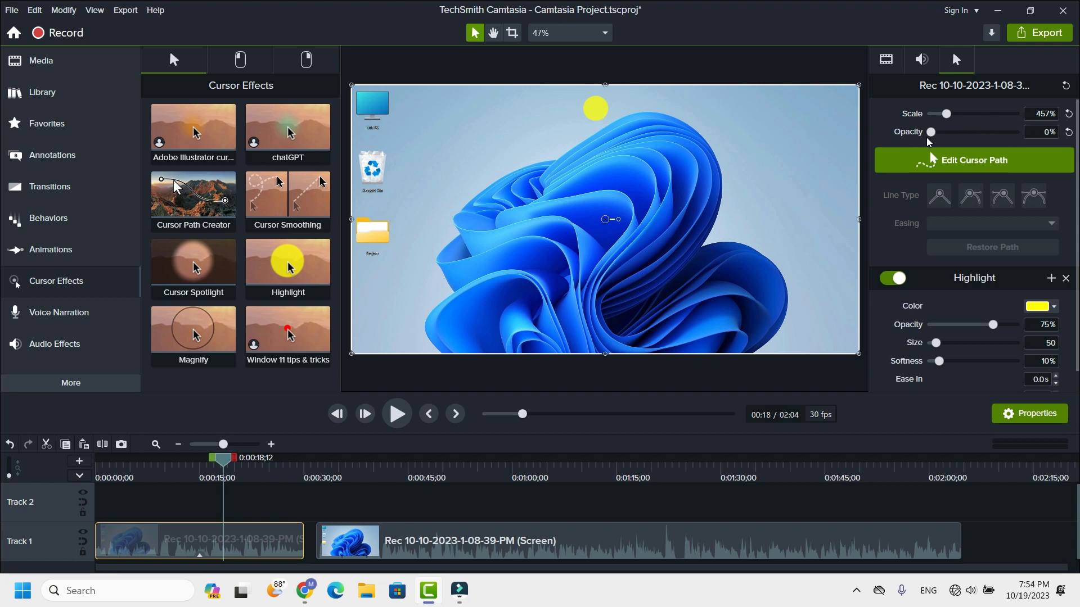
{"action": "mouse_move", "coordinate": [926, 137]}
{"action": "left_mouse_down"}
{"action": "mouse_move", "coordinate": [1007, 137]}
{"action": "mouse_move", "coordinate": [921, 141]}
{"action": "left_mouse_up"}
{"action": "left_click_drag", "start_coordinate": [227, 466], "coordinate": [220, 505]}
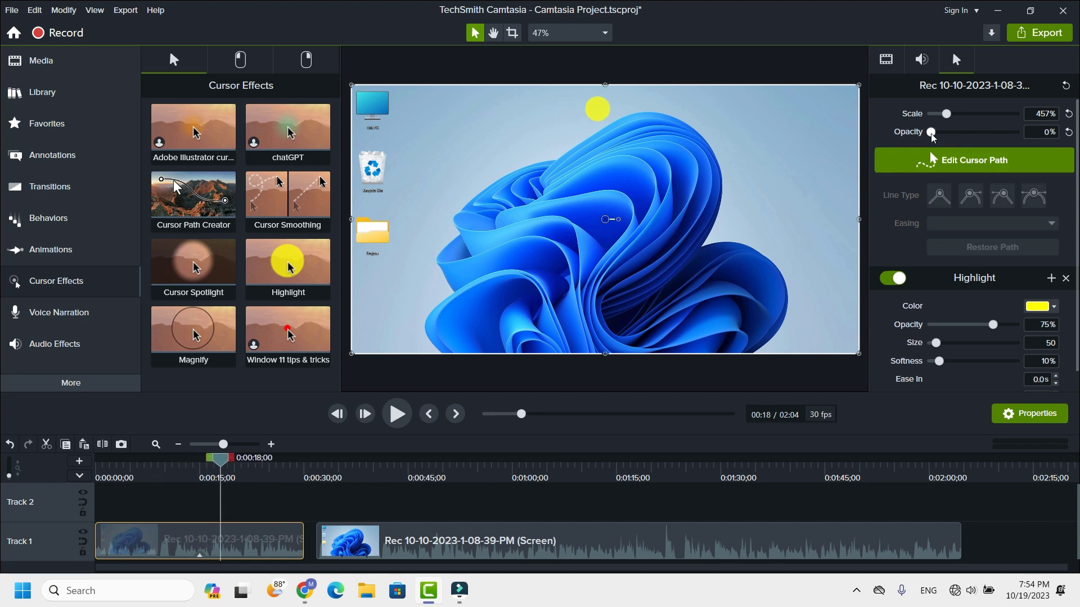
{"action": "left_click_drag", "start_coordinate": [931, 132], "coordinate": [1019, 138]}
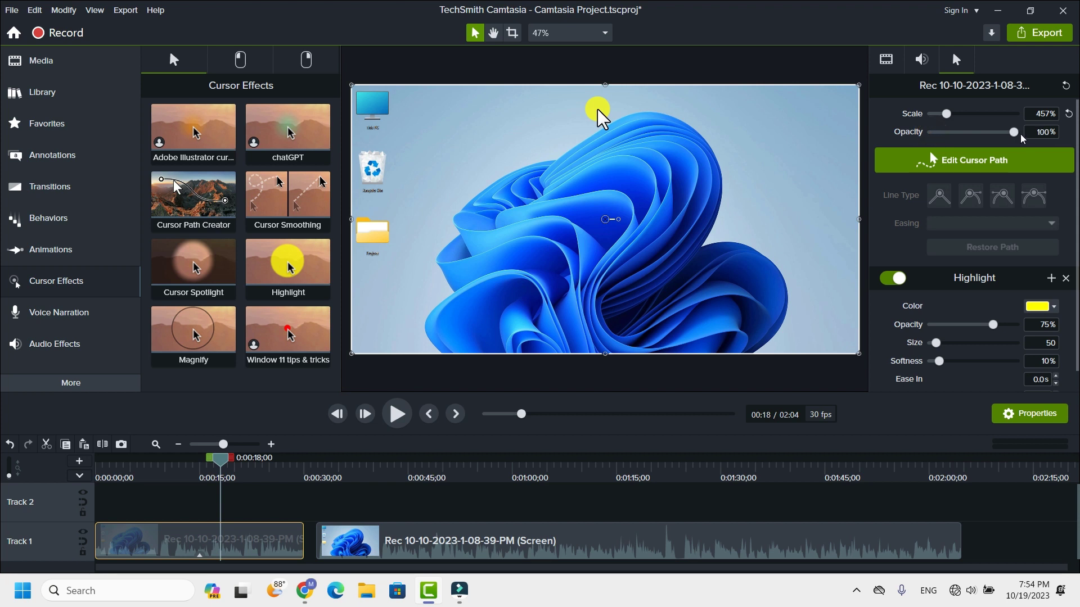
Step: Disable the Highlight effect to compare the cursor without it, and enable it again
{"action": "scroll", "coordinate": [990, 260], "scroll_direction": "down", "scroll_amount": 1}
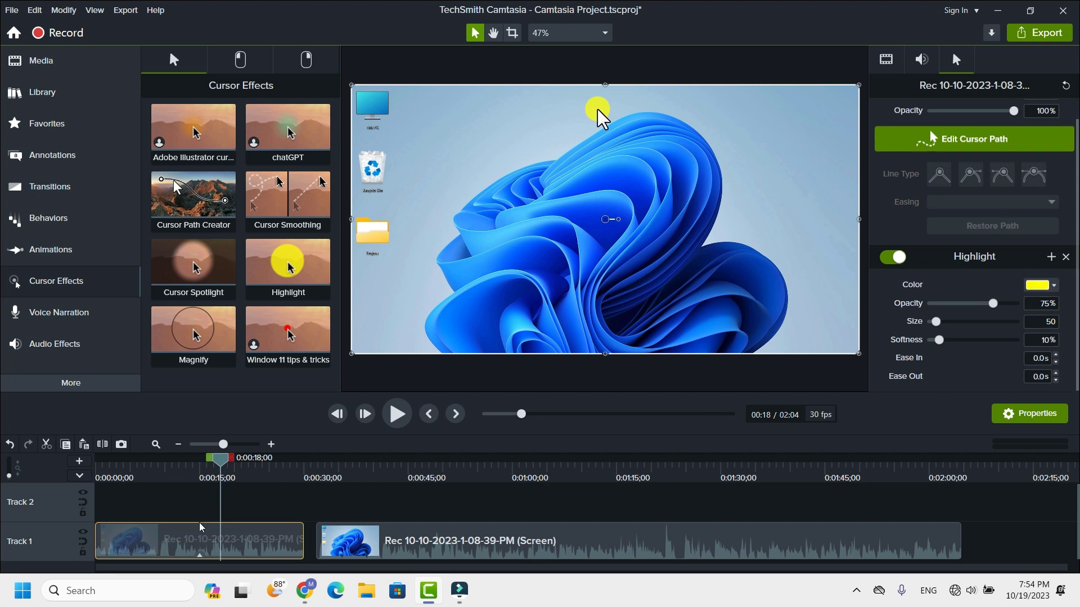
{"action": "left_click", "coordinate": [902, 262]}
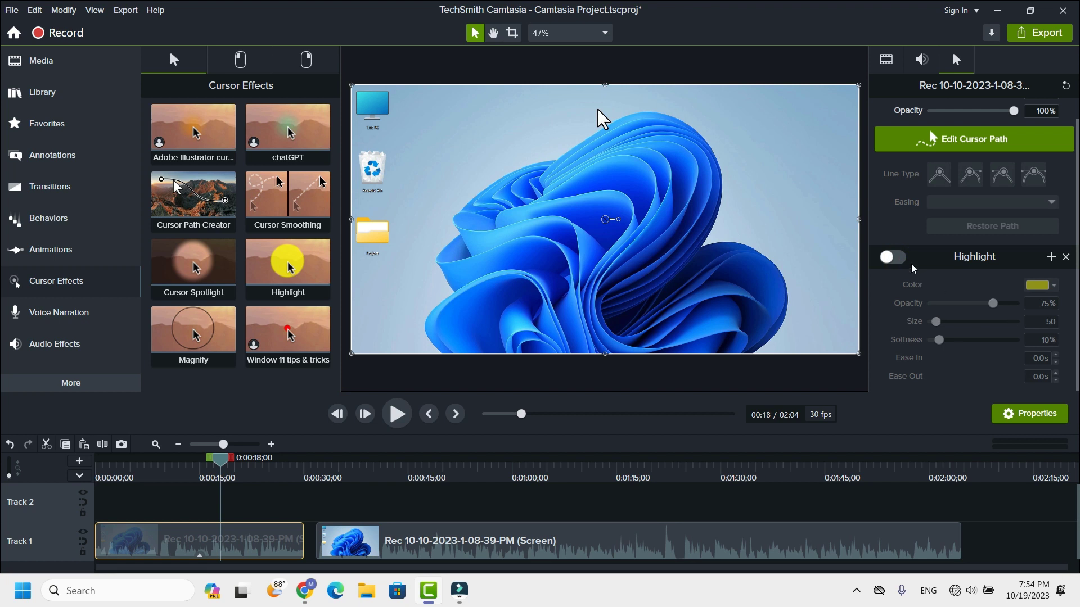
{"action": "left_click", "coordinate": [900, 263]}
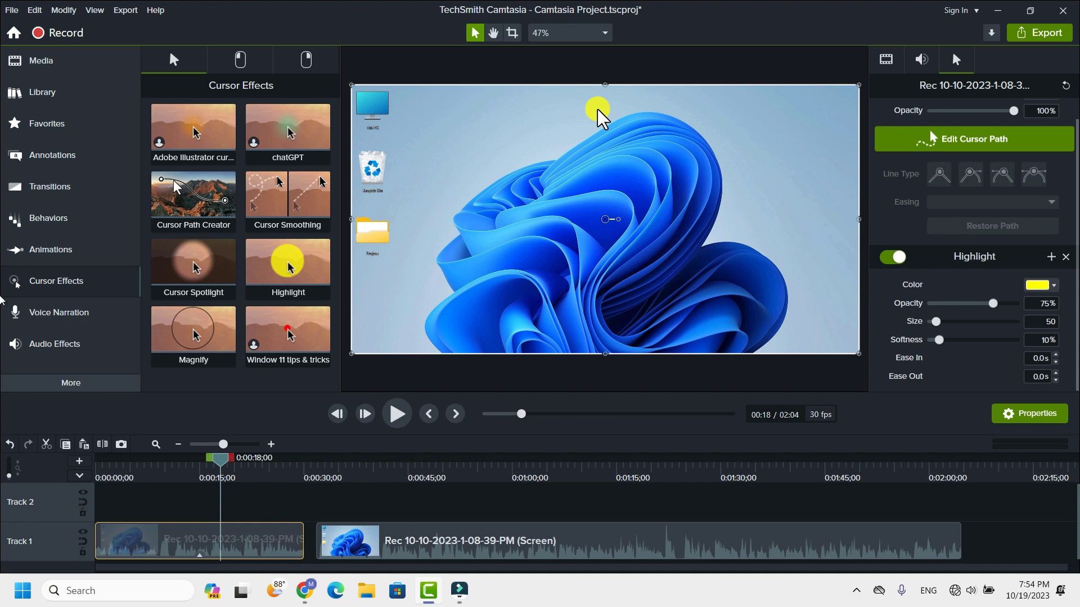
Step: Change the Highlight effect's color to pink #E1007A
{"action": "left_click", "coordinate": [1037, 287]}
{"action": "left_click", "coordinate": [1054, 358]}
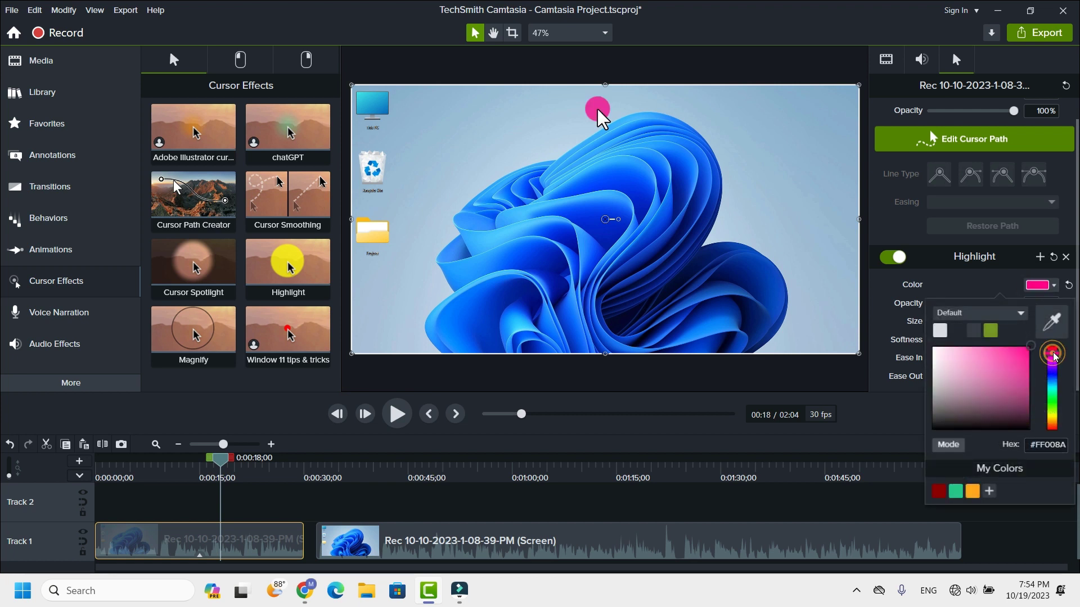
{"action": "left_click_drag", "start_coordinate": [1040, 357], "coordinate": [1050, 356]}
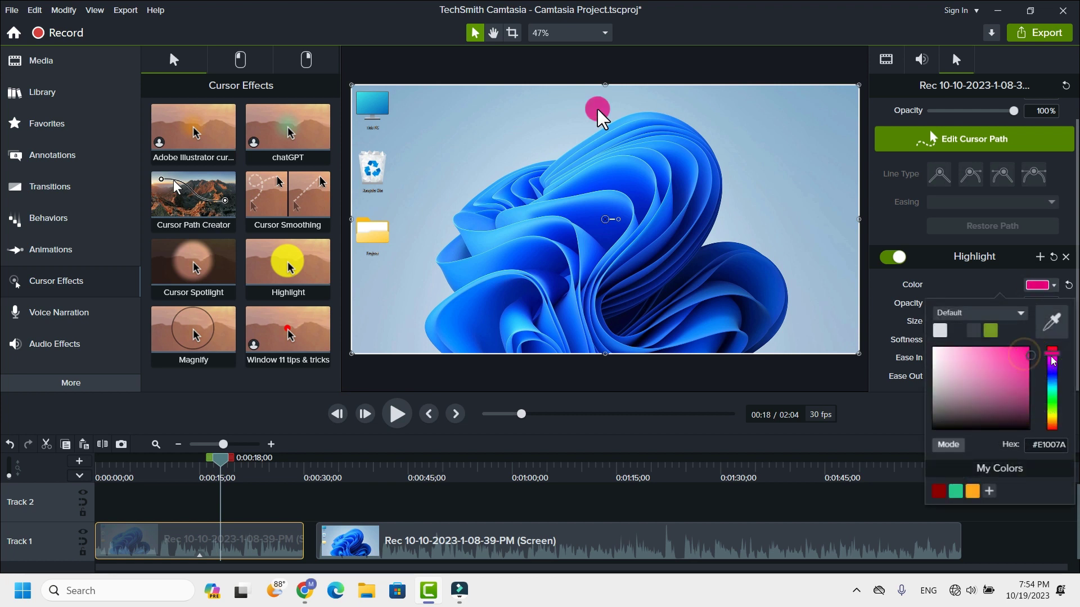
{"action": "left_click", "coordinate": [1029, 347]}
{"action": "left_click", "coordinate": [1030, 354]}
{"action": "left_click", "coordinate": [999, 266]}
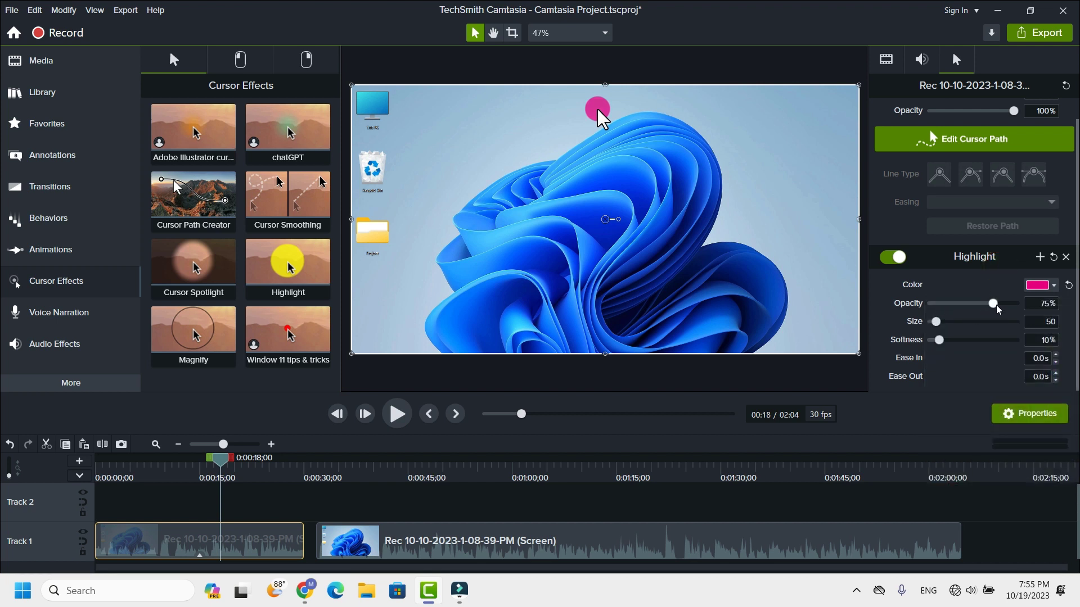
Step: Set the Highlight opacity to 74%, size to 131 and softness to 89%, and scrub the first part to preview the effect
{"action": "left_click_drag", "start_coordinate": [993, 303], "coordinate": [1005, 344]}
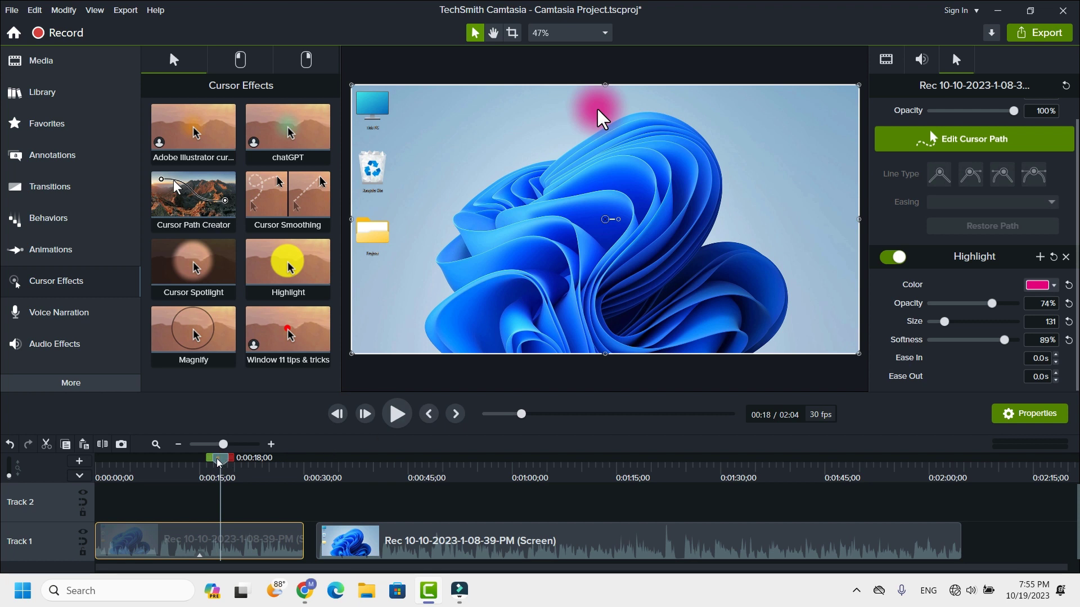
{"action": "left_click_drag", "start_coordinate": [217, 459], "coordinate": [49, 449]}
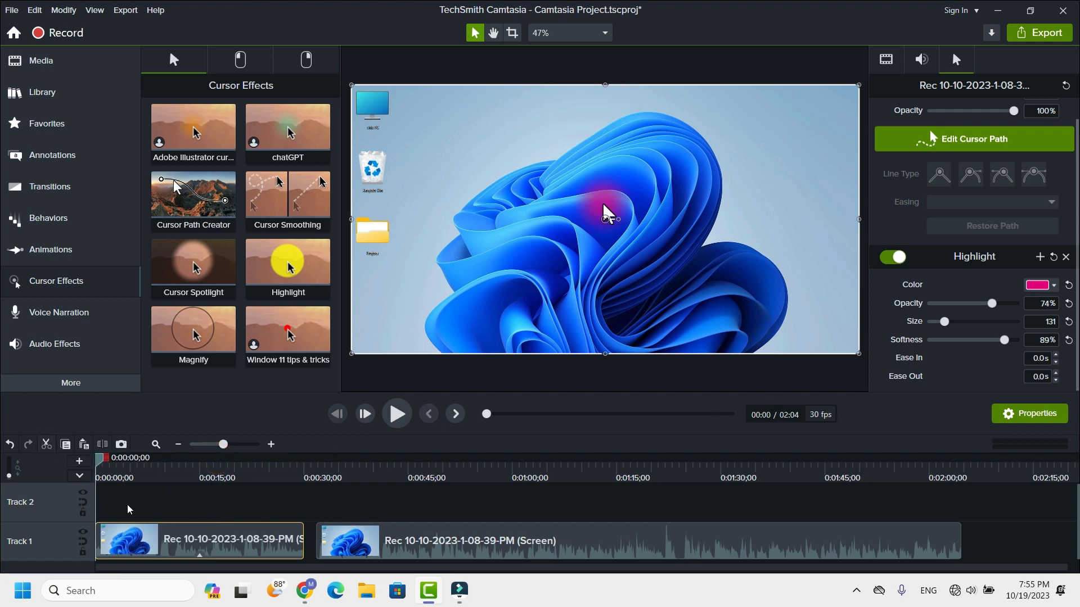
{"action": "left_click_drag", "start_coordinate": [100, 460], "coordinate": [94, 464]}
{"action": "left_click_drag", "start_coordinate": [99, 464], "coordinate": [127, 465]}
{"action": "left_click_drag", "start_coordinate": [126, 463], "coordinate": [158, 471]}
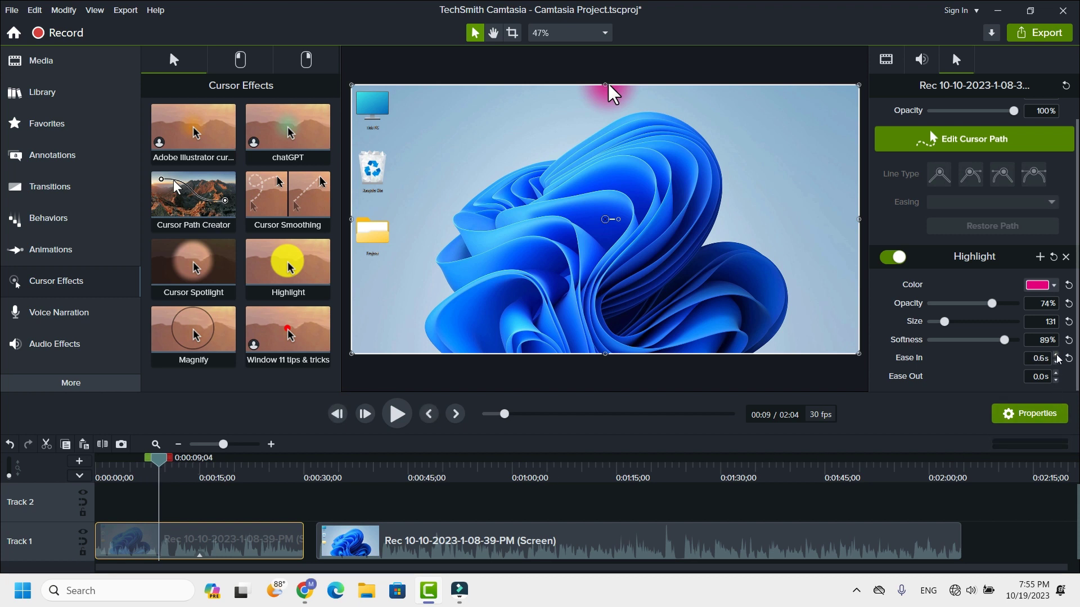
Step: Set the Highlight effect's ease-in to 1.5 s and scrub back through the first part
{"action": "left_click", "coordinate": [1055, 355]}
{"action": "left_click", "coordinate": [1055, 355]}
{"action": "left_click", "coordinate": [1056, 355]}
{"action": "left_click", "coordinate": [1056, 354]}
{"action": "left_click_drag", "start_coordinate": [160, 460], "coordinate": [132, 468]}
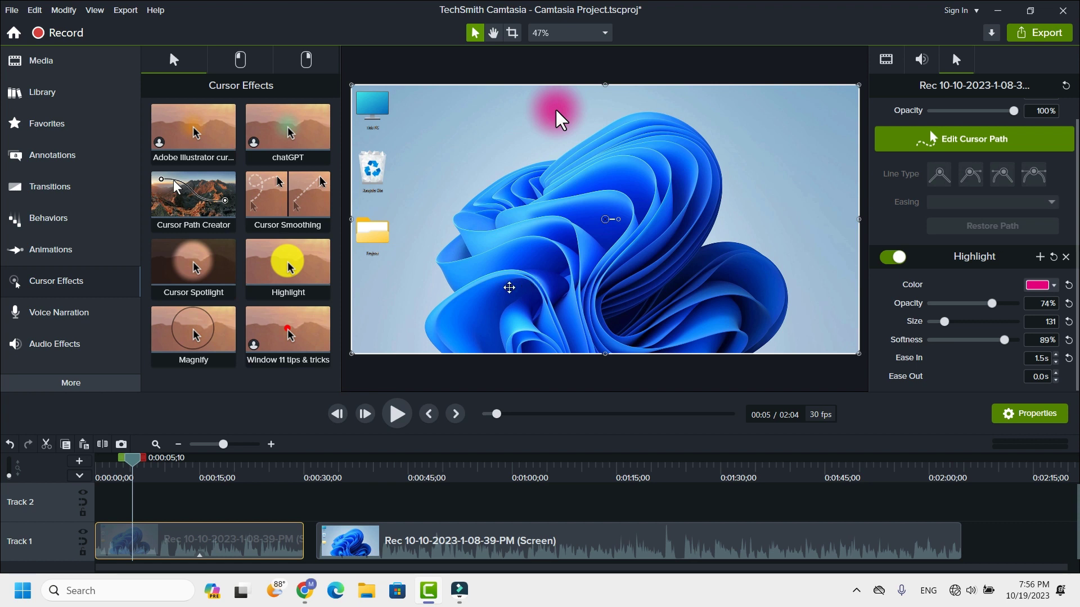
Step: Split the second part of the recording at 0:01:16;04 and move the new last part later, leaving a gap
{"action": "left_click_drag", "start_coordinate": [320, 477], "coordinate": [588, 506]}
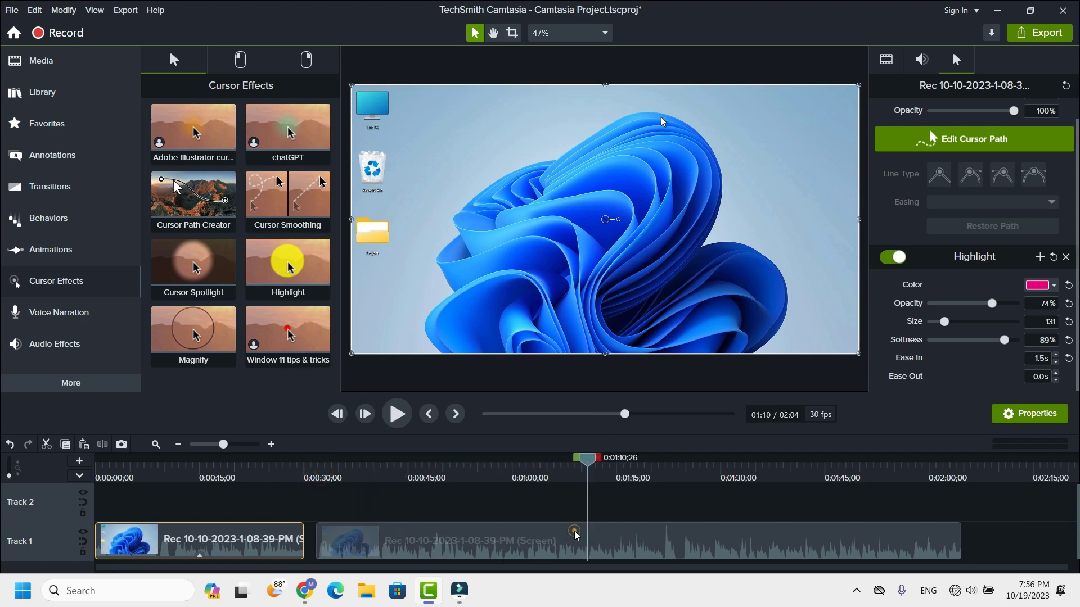
{"action": "left_click", "coordinate": [575, 532]}
{"action": "left_click_drag", "start_coordinate": [587, 459], "coordinate": [626, 474]}
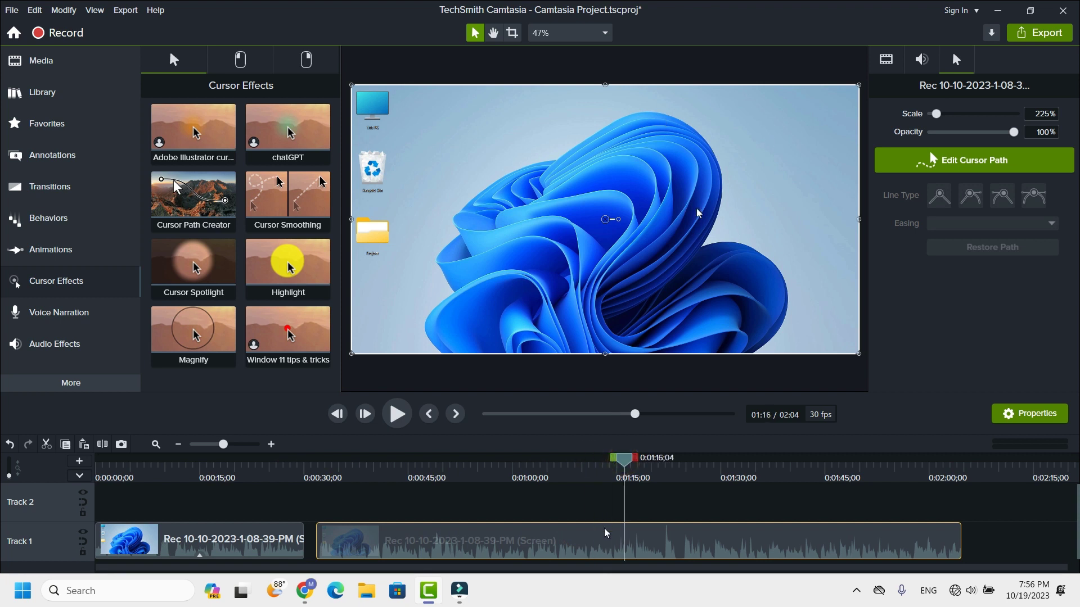
{"action": "left_click", "coordinate": [598, 507]}
{"action": "left_click", "coordinate": [610, 541]}
{"action": "left_click", "coordinate": [102, 447]}
{"action": "left_click_drag", "start_coordinate": [656, 549], "coordinate": [700, 552]}
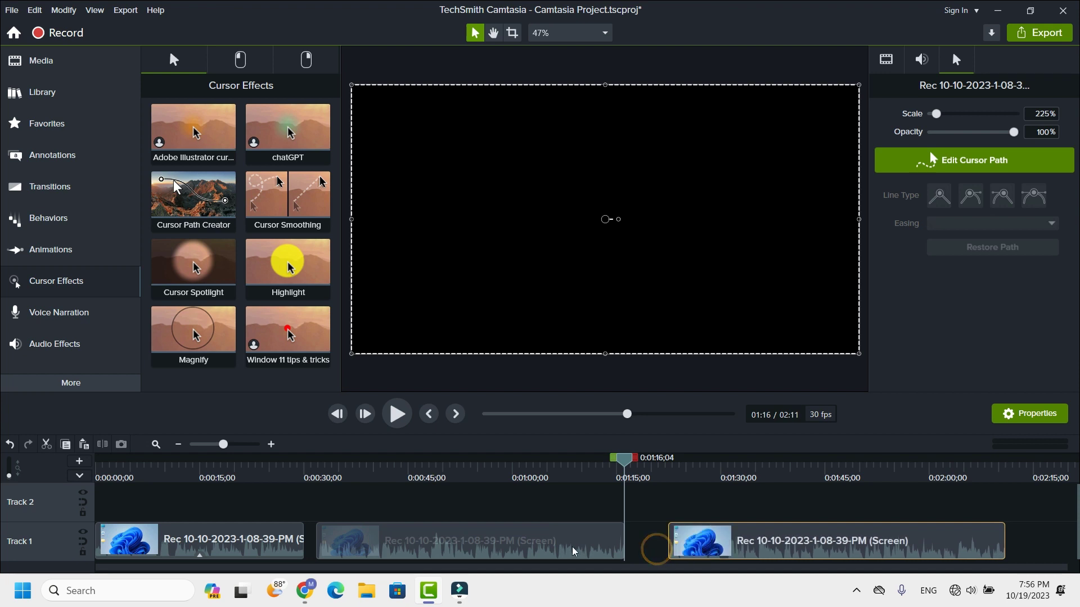
Step: Shift the middle part of the recording slightly later and make Track 1 magnetic to close the gaps between the parts
{"action": "left_click_drag", "start_coordinate": [574, 551], "coordinate": [595, 551]}
{"action": "left_click_drag", "start_coordinate": [547, 464], "coordinate": [441, 475]}
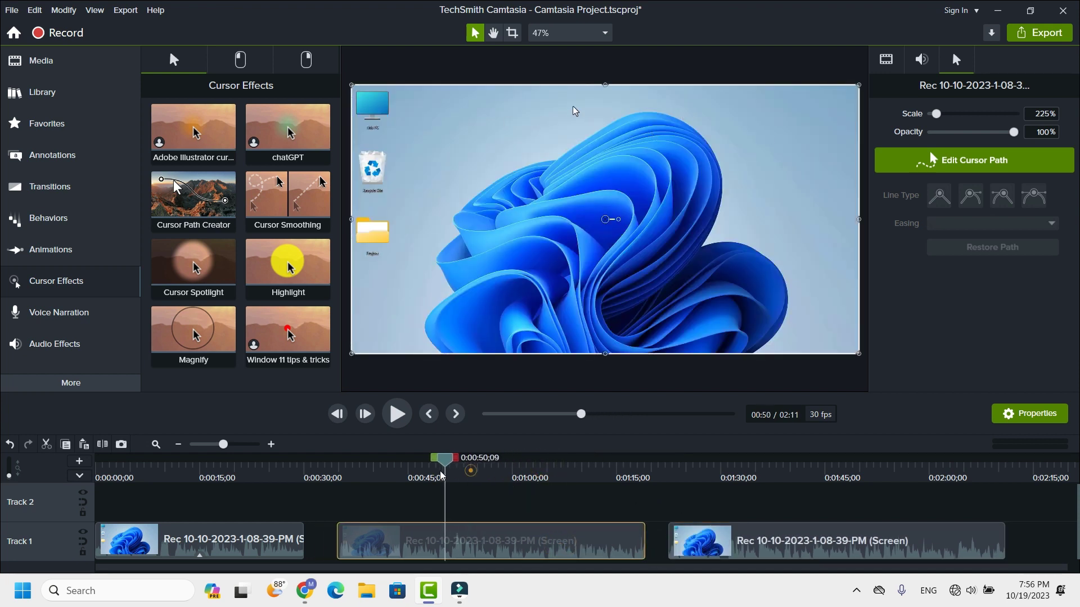
{"action": "mouse_move", "coordinate": [580, 544]}
{"action": "left_mouse_down"}
{"action": "mouse_move", "coordinate": [568, 543]}
{"action": "mouse_move", "coordinate": [577, 544]}
{"action": "left_mouse_up"}
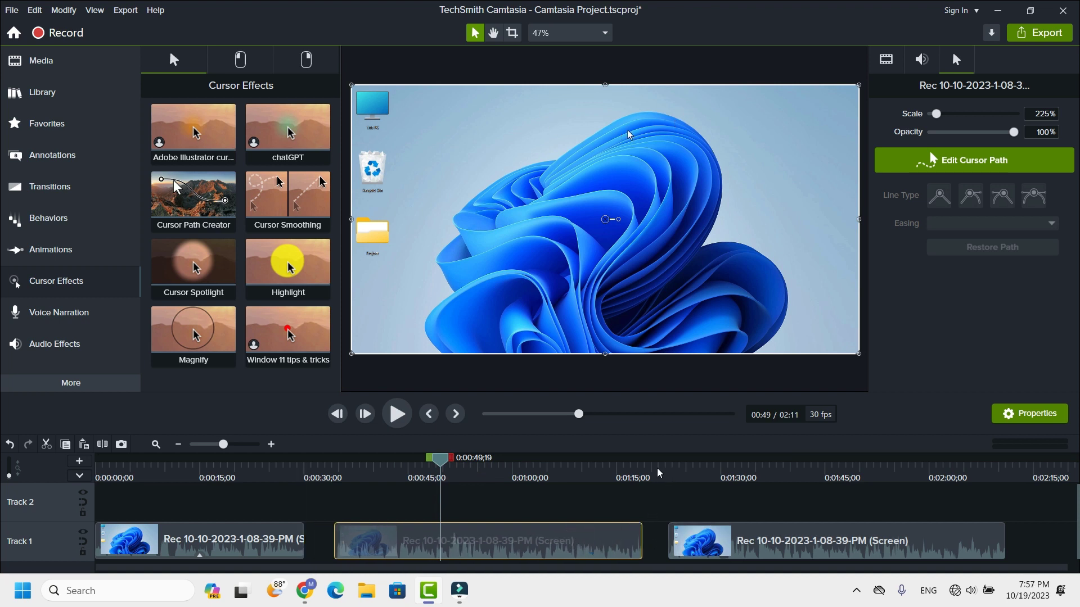
{"action": "left_click", "coordinate": [83, 542]}
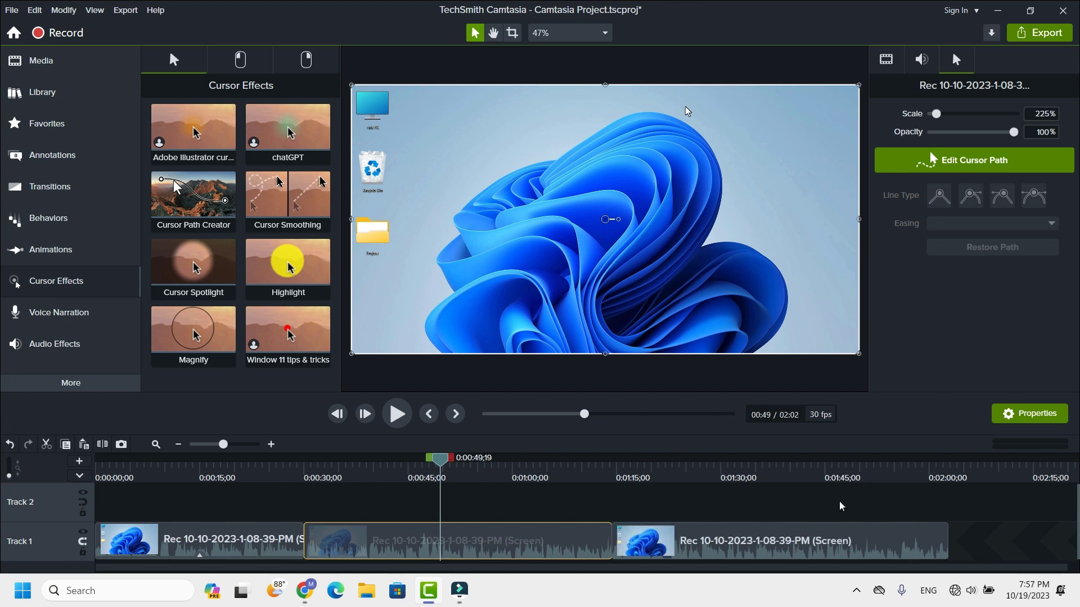
Step: Select the recording parts individually and together to compare the cursor effect properties they carry
{"action": "left_click_drag", "start_coordinate": [817, 496], "coordinate": [704, 538]}
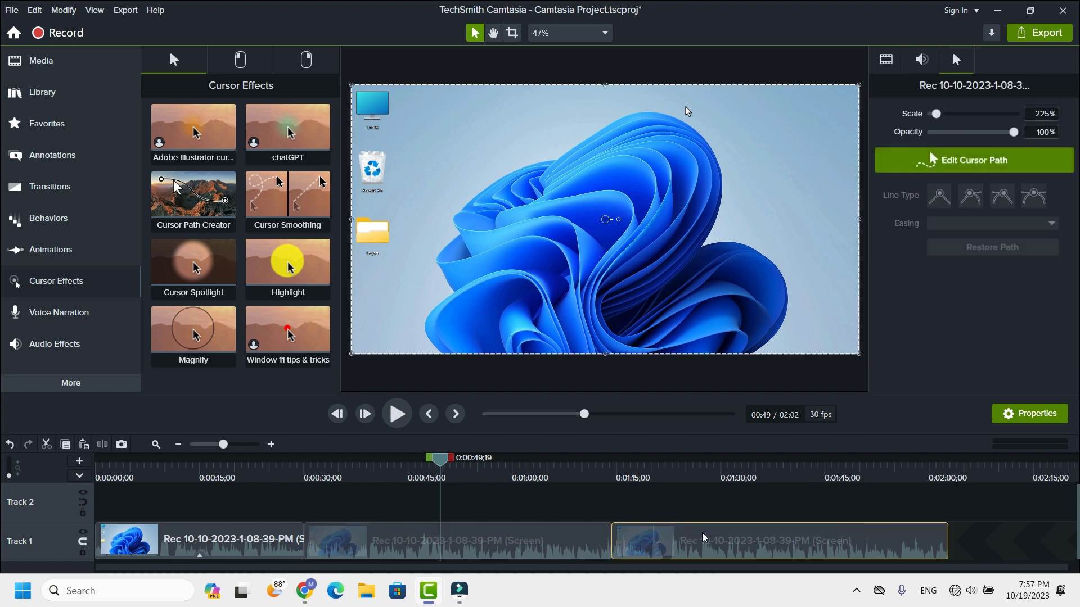
{"action": "left_click_drag", "start_coordinate": [668, 507], "coordinate": [272, 536]}
{"action": "left_click_drag", "start_coordinate": [634, 508], "coordinate": [186, 540]}
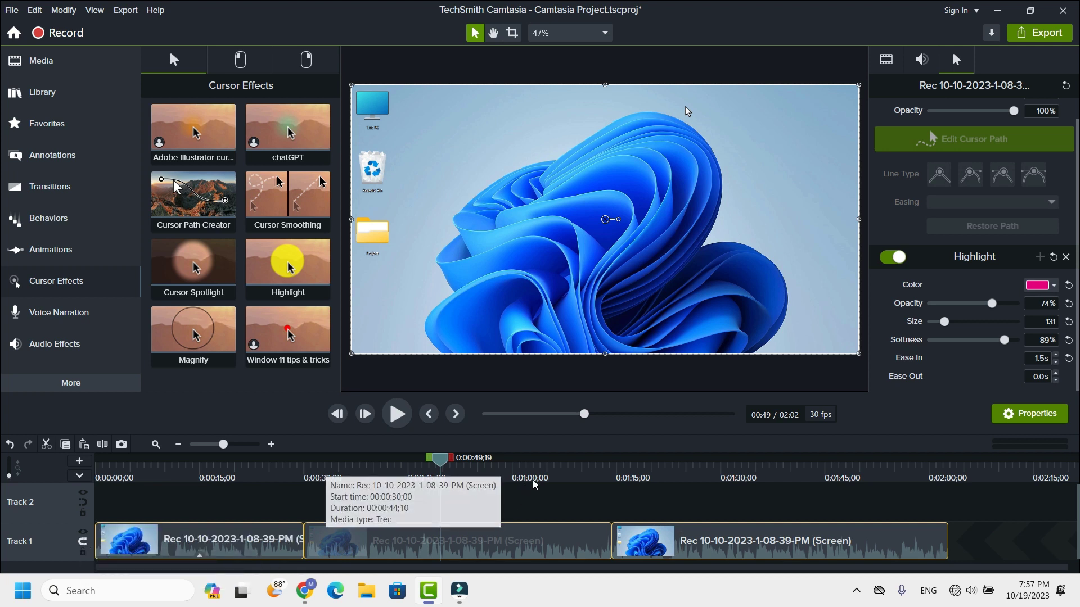
{"action": "left_click_drag", "start_coordinate": [401, 482], "coordinate": [167, 478]}
{"action": "left_click", "coordinate": [236, 508]}
{"action": "left_click", "coordinate": [201, 533]}
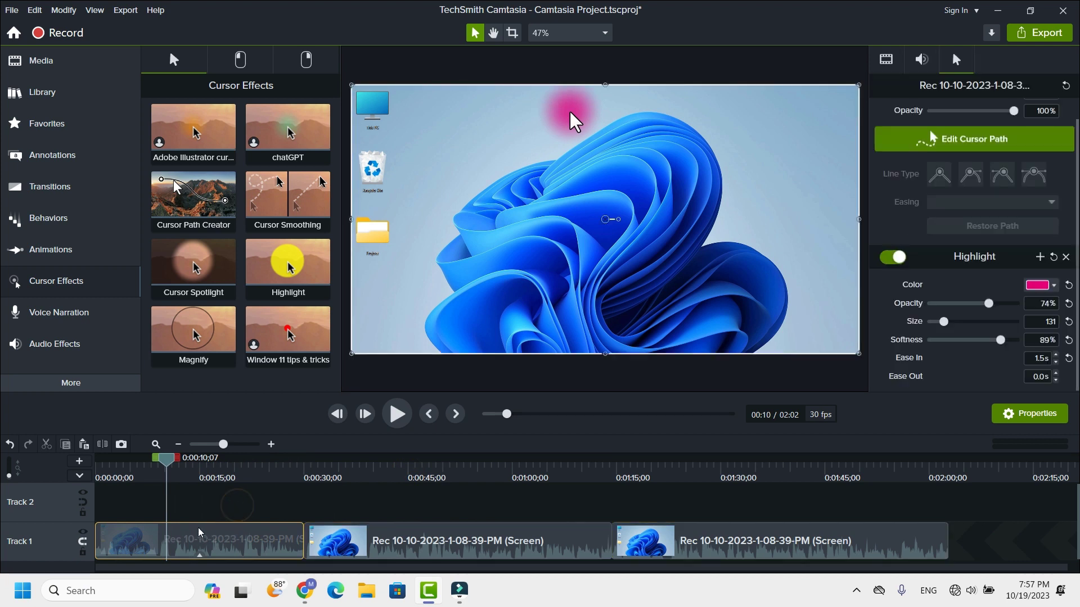
{"action": "left_click", "coordinate": [238, 515]}
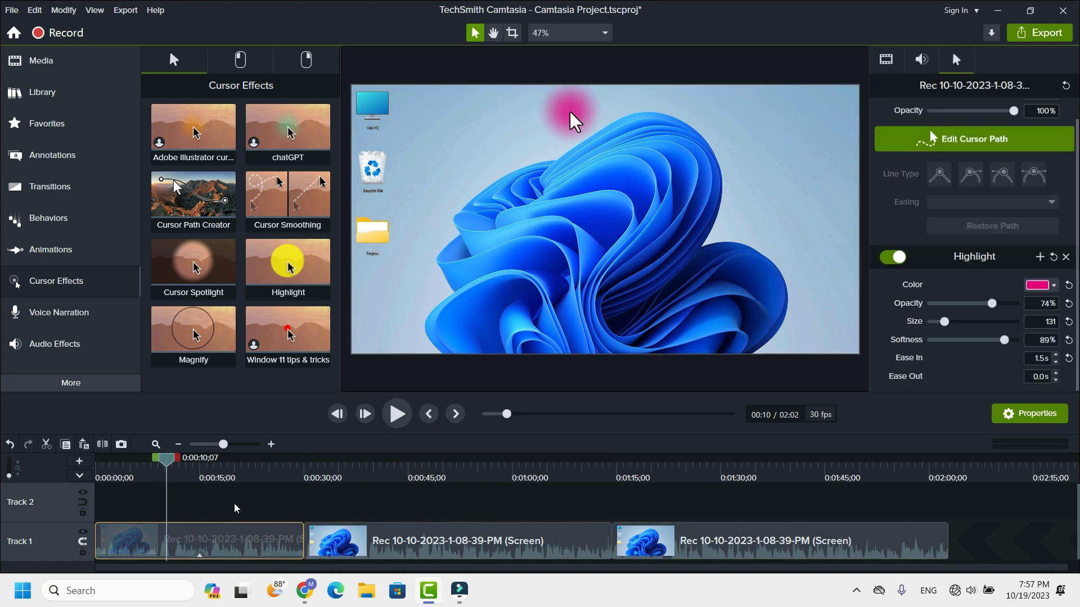
{"action": "left_click", "coordinate": [228, 540]}
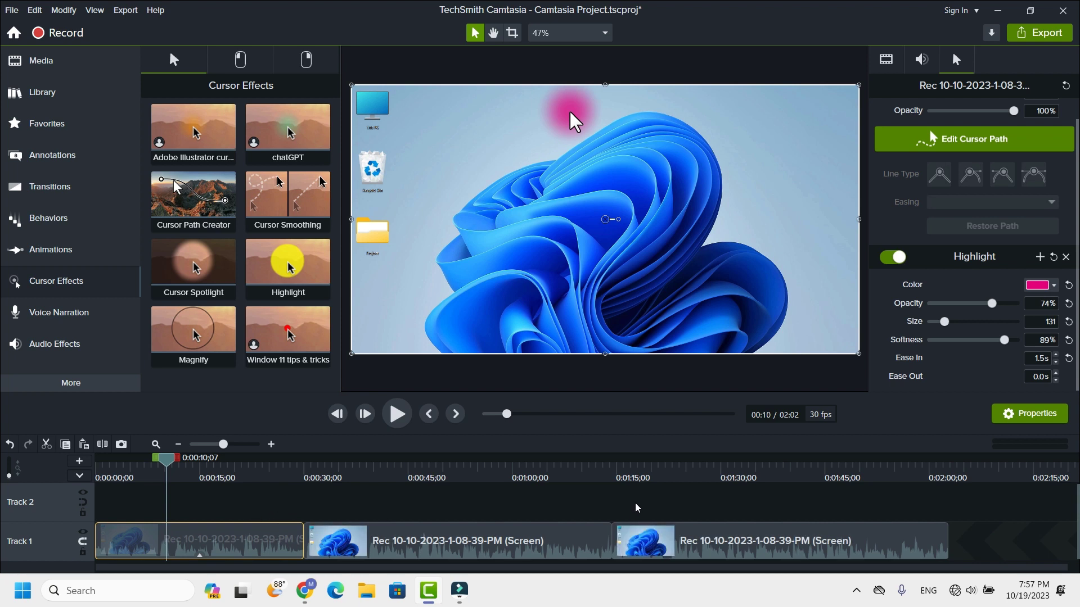
{"action": "left_click_drag", "start_coordinate": [641, 509], "coordinate": [209, 535]}
{"action": "left_click", "coordinate": [218, 501]}
Step: Apply the Cursor Spotlight effect to the middle part of the recording, with the playhead at 0:00:53;07
{"action": "left_click", "coordinate": [453, 539]}
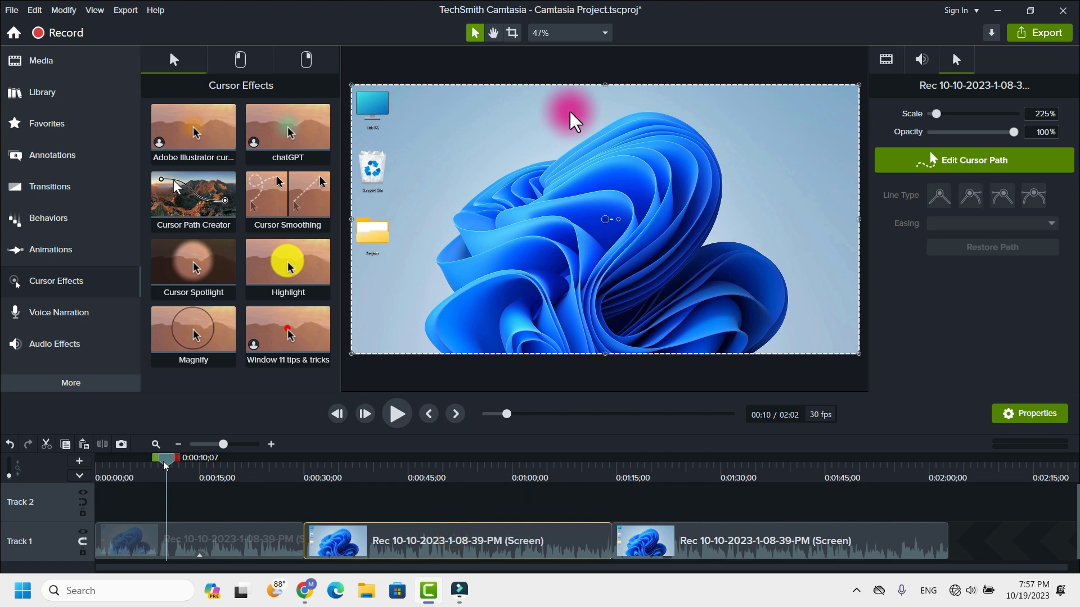
{"action": "left_click_drag", "start_coordinate": [165, 462], "coordinate": [464, 508]}
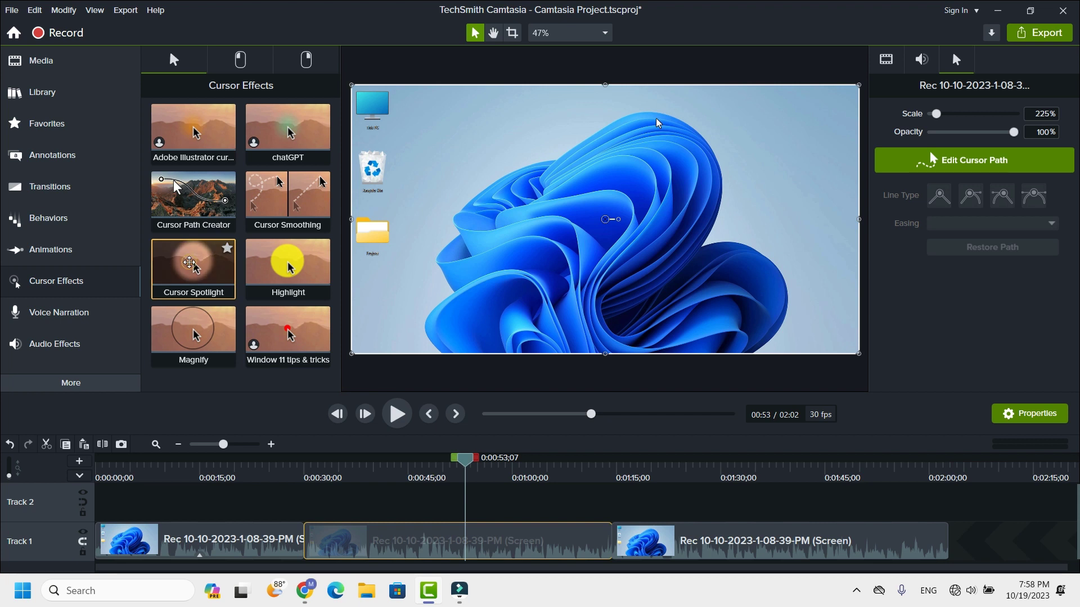
{"action": "left_click_drag", "start_coordinate": [190, 271], "coordinate": [468, 548]}
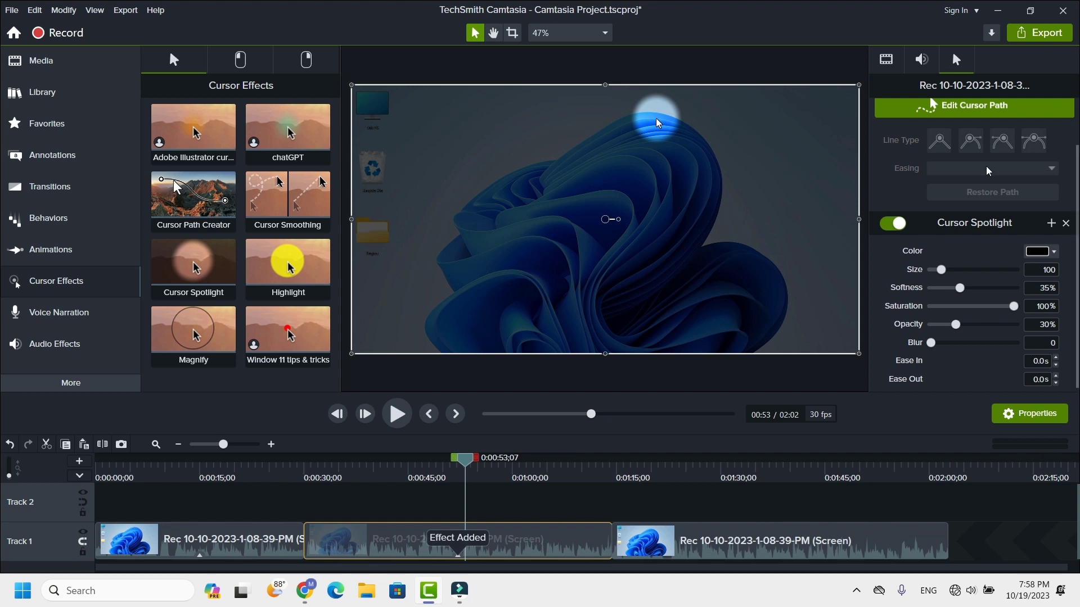
{"action": "scroll", "coordinate": [994, 237], "scroll_direction": "down", "scroll_amount": 1}
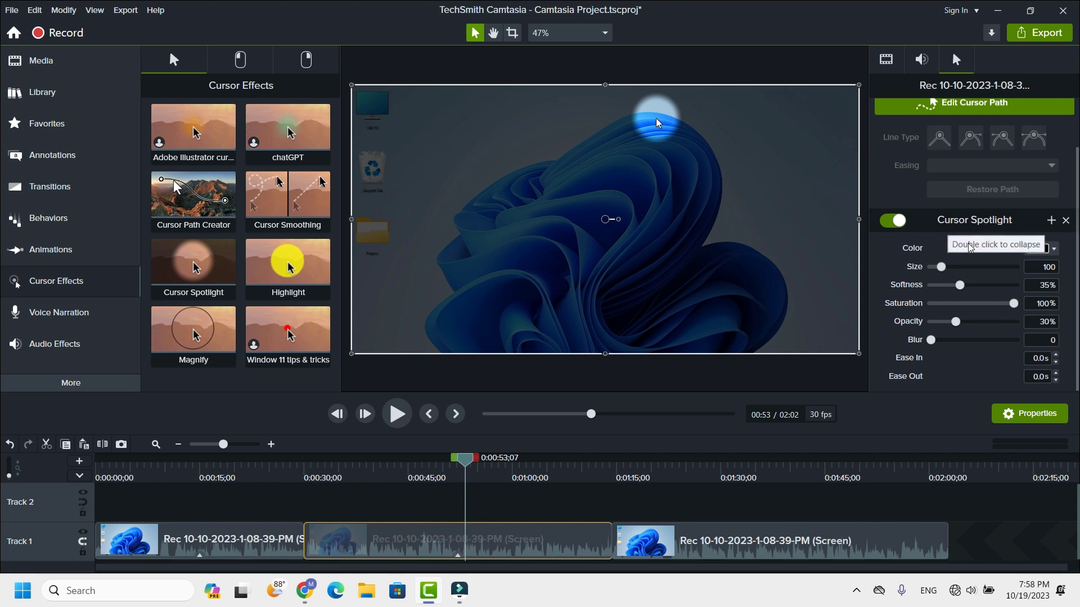
{"action": "left_click", "coordinate": [407, 505]}
{"action": "left_click", "coordinate": [505, 526]}
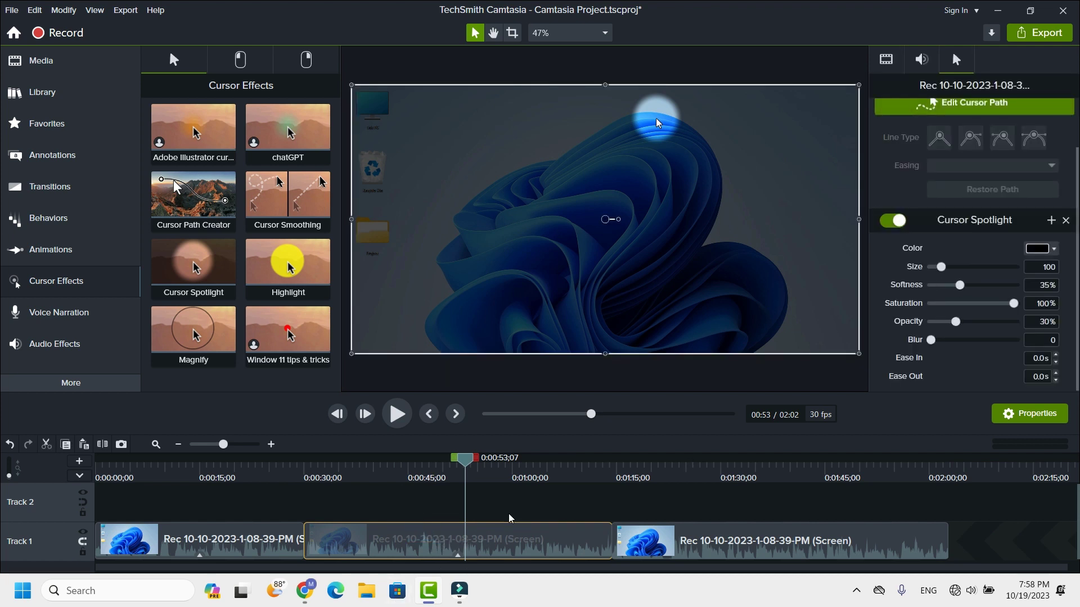
{"action": "left_click", "coordinate": [502, 515]}
{"action": "left_click", "coordinate": [504, 526]}
Step: Set the Cursor Spotlight size to 453, softness to 51%, saturation to 78% and opacity to 0%, and scrub to preview
{"action": "left_click_drag", "start_coordinate": [941, 268], "coordinate": [969, 271]}
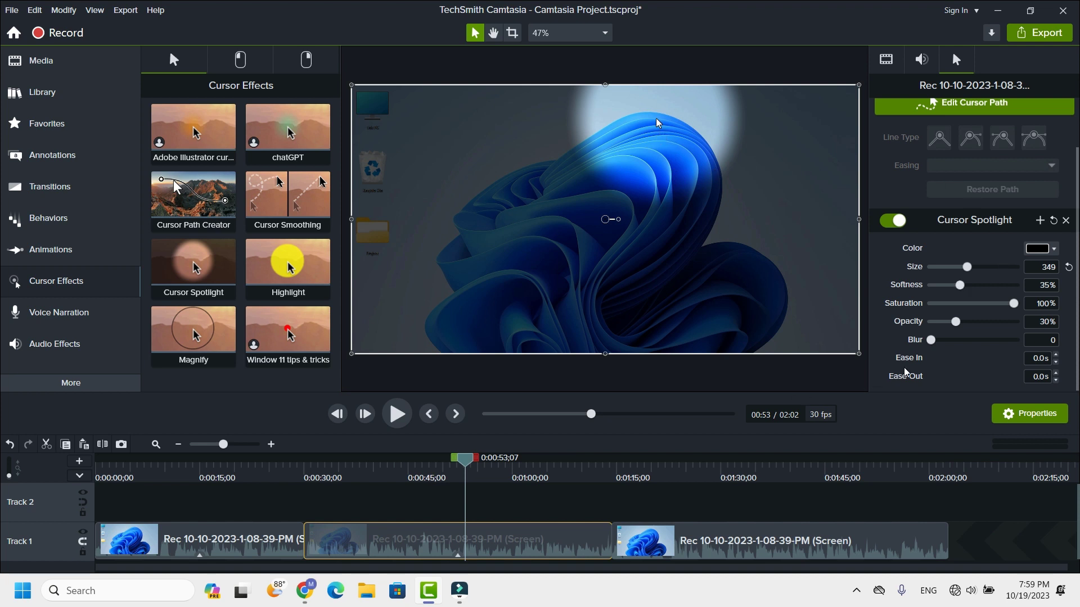
{"action": "left_click_drag", "start_coordinate": [970, 271], "coordinate": [1009, 292]}
{"action": "left_click_drag", "start_coordinate": [1014, 285], "coordinate": [910, 333]}
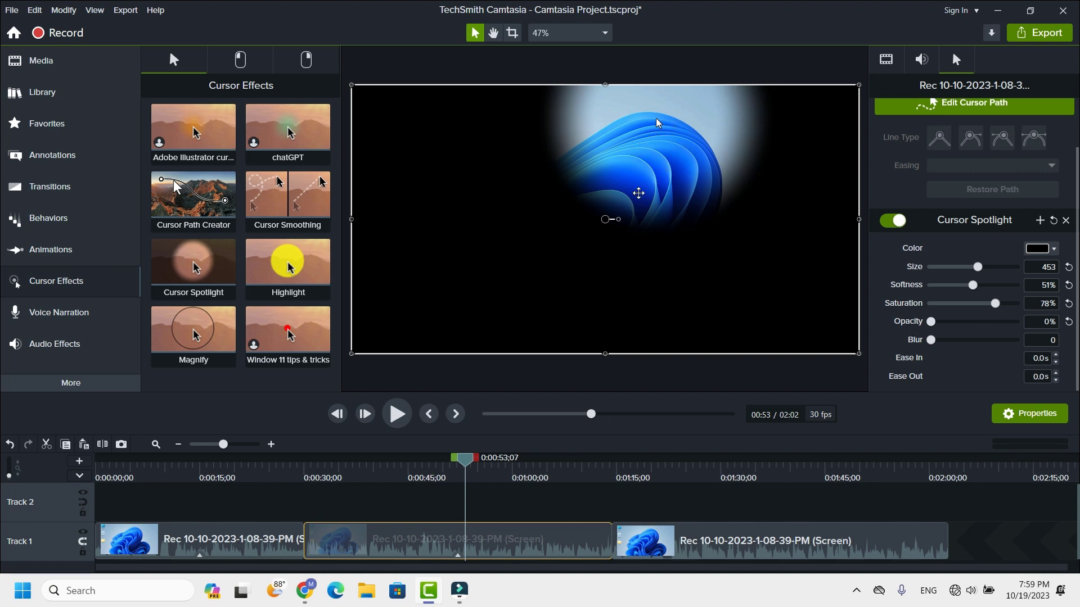
{"action": "left_click_drag", "start_coordinate": [467, 472], "coordinate": [478, 528]}
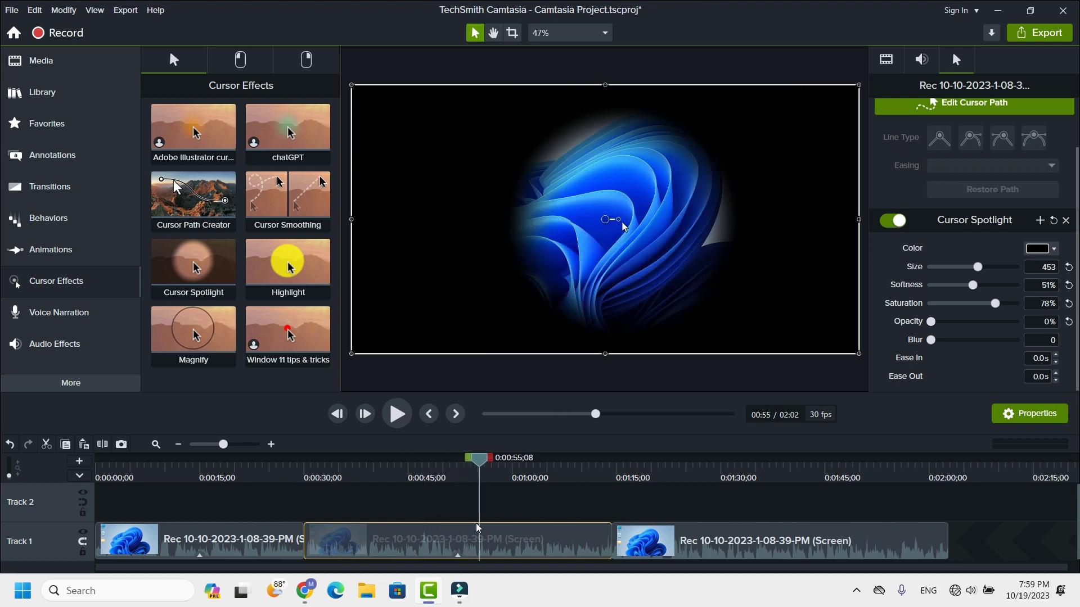
Step: Try larger Cursor Spotlight sizes while scrubbing, and settle on a size of 507
{"action": "left_click_drag", "start_coordinate": [977, 271], "coordinate": [1009, 271]}
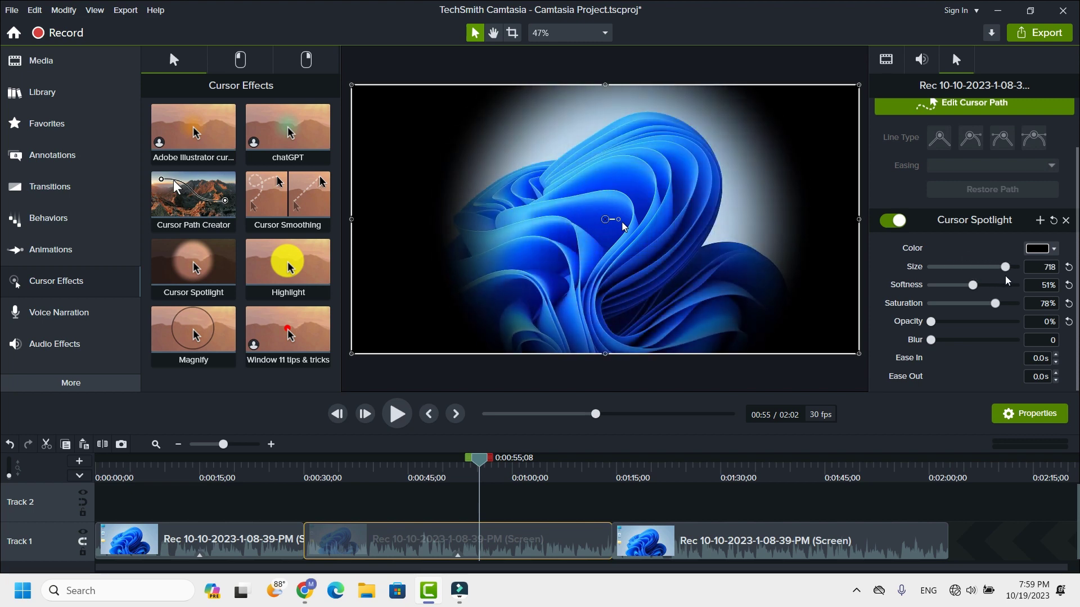
{"action": "left_click_drag", "start_coordinate": [484, 461], "coordinate": [480, 485]}
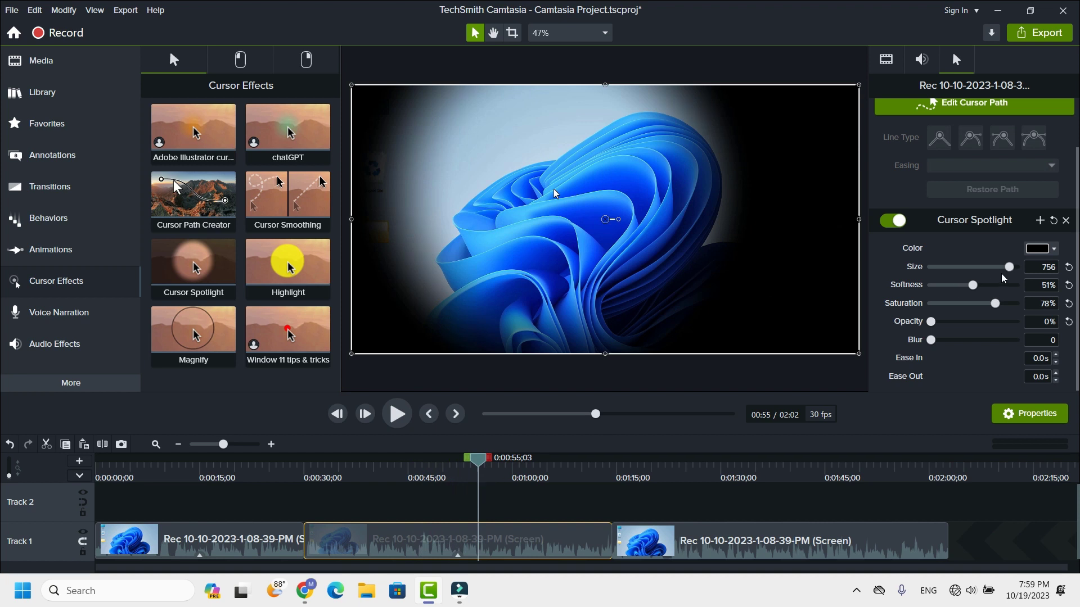
{"action": "left_click_drag", "start_coordinate": [1006, 273], "coordinate": [983, 272]}
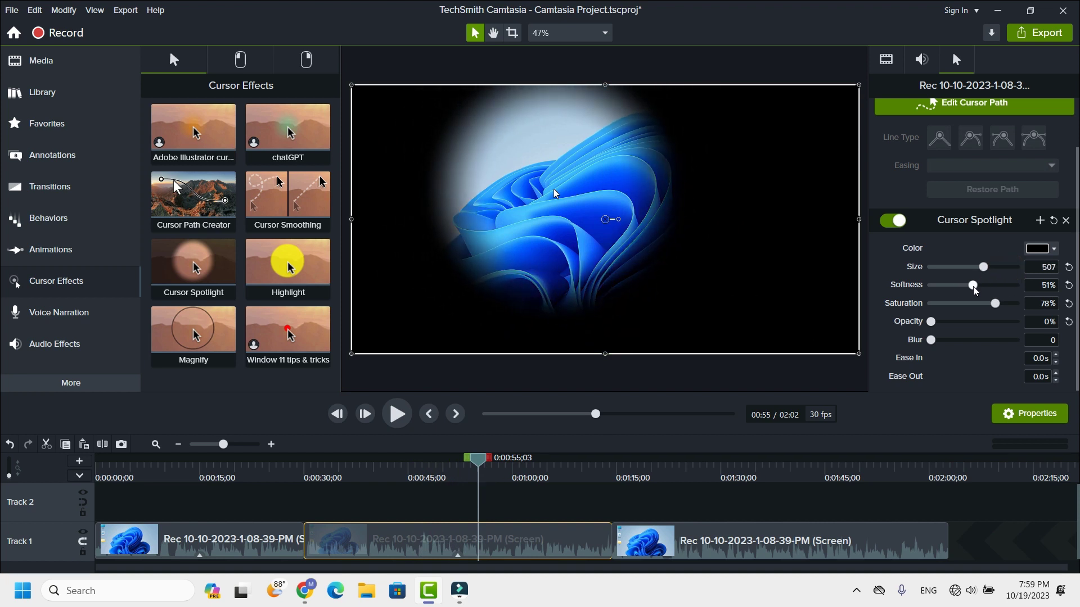
Step: Disable and re-enable the Cursor Spotlight to compare, and set its opacity to 47%
{"action": "left_click", "coordinate": [898, 221]}
{"action": "left_click_drag", "start_coordinate": [479, 465], "coordinate": [506, 484]}
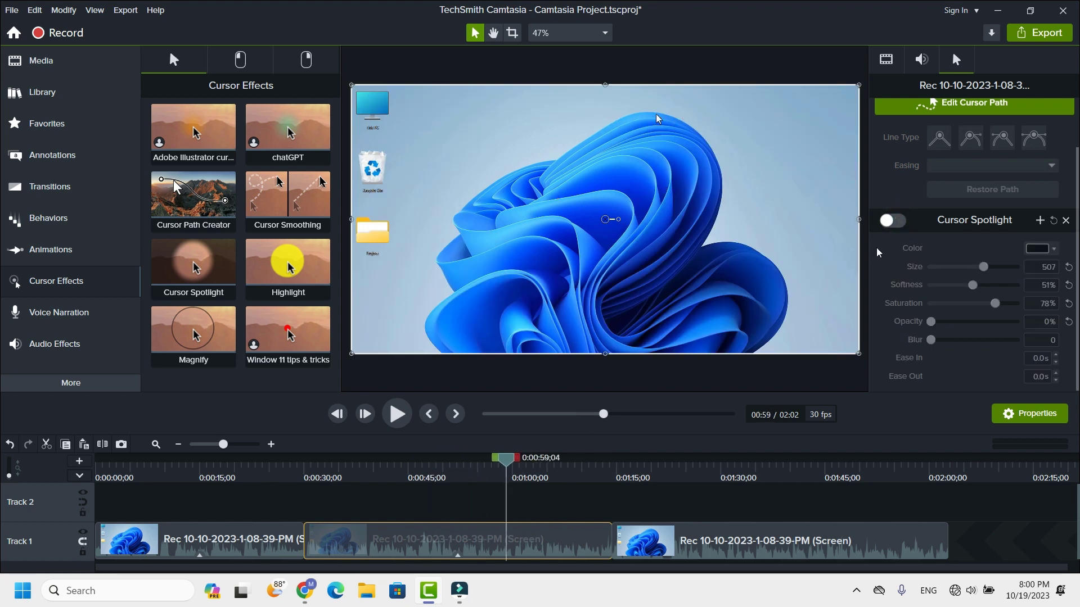
{"action": "left_click", "coordinate": [893, 220]}
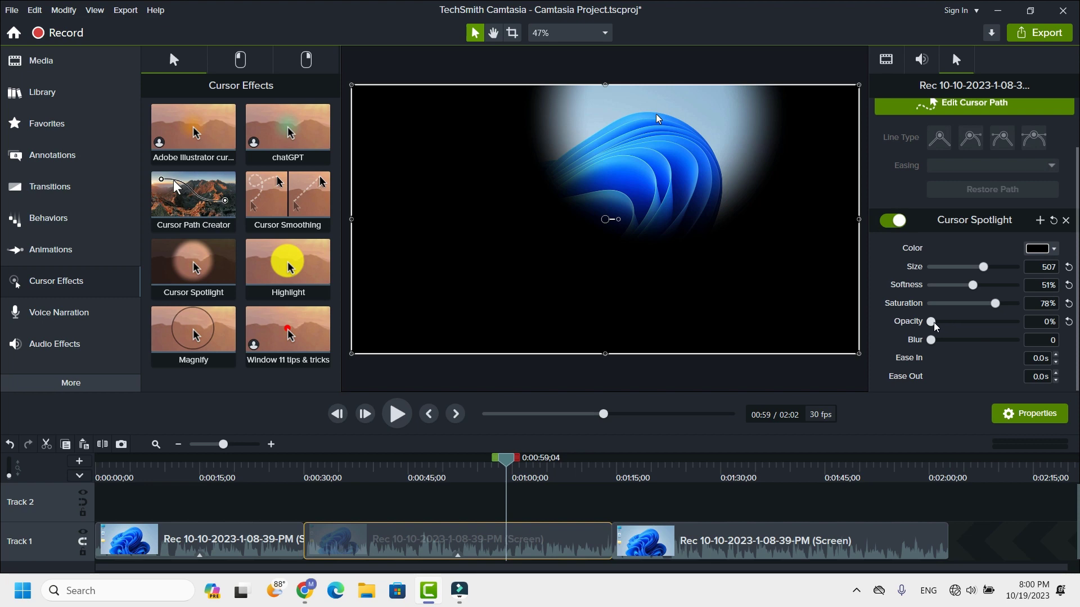
{"action": "left_click_drag", "start_coordinate": [931, 321], "coordinate": [973, 327]}
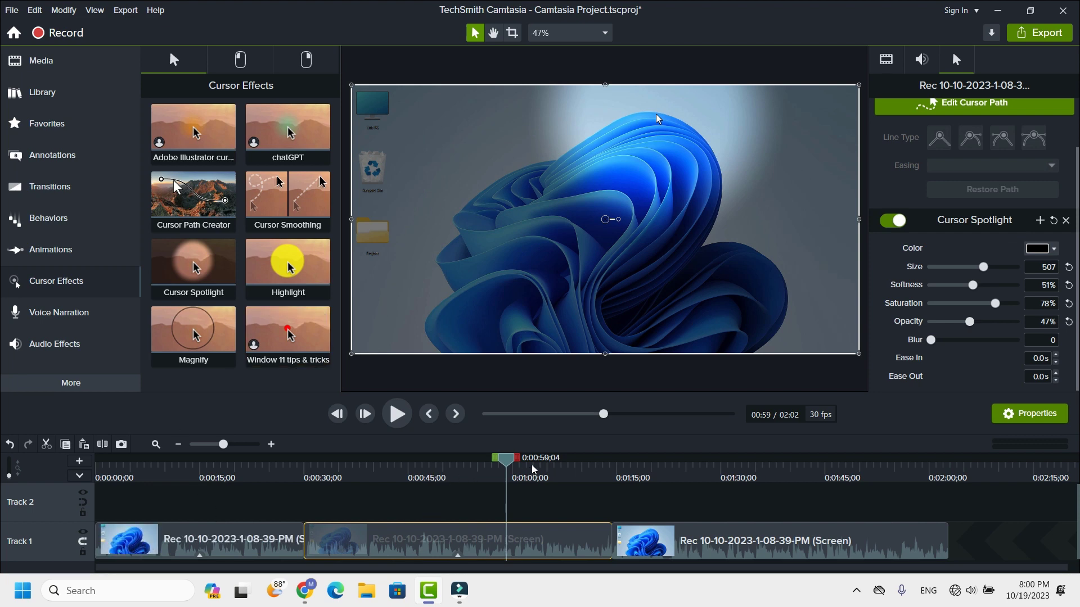
{"action": "left_click_drag", "start_coordinate": [507, 463], "coordinate": [418, 460]}
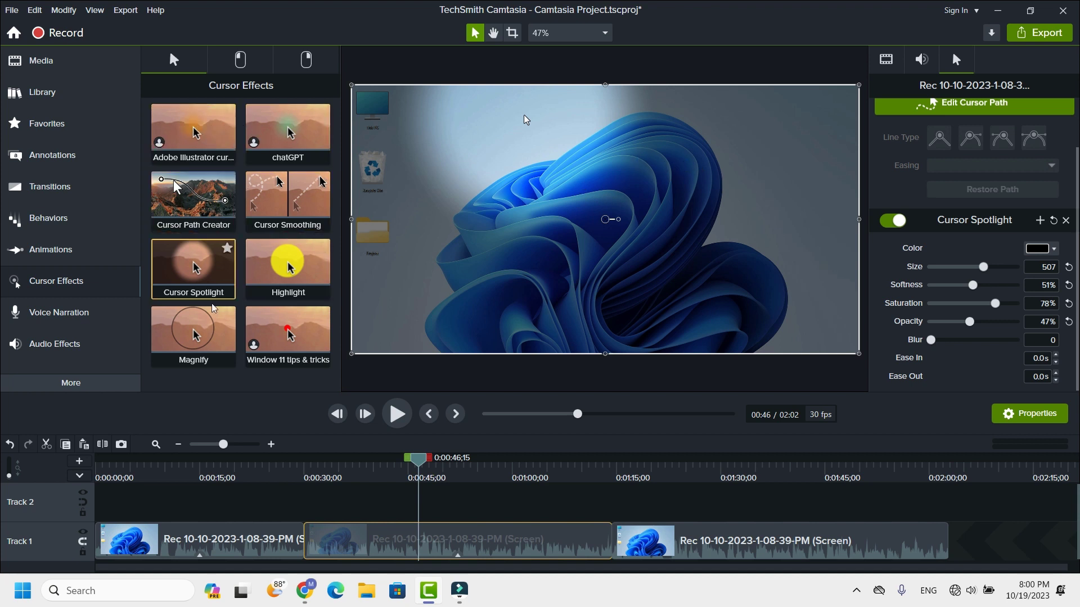
Step: Browse the left-click and right-click cursor effects available for the recording
{"action": "left_click", "coordinate": [248, 70]}
{"action": "left_click", "coordinate": [304, 61]}
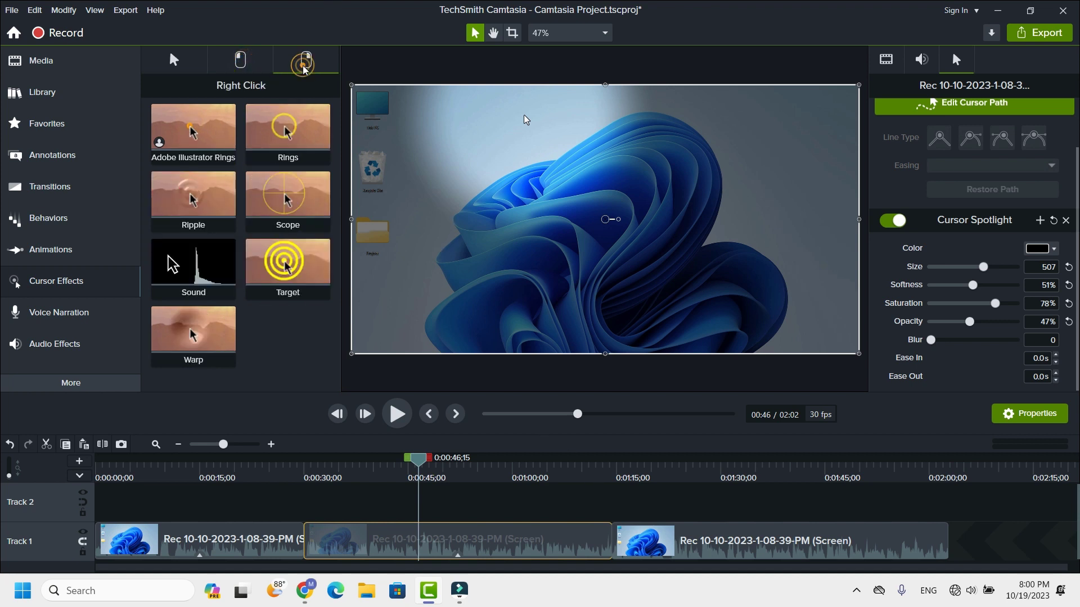
{"action": "left_click", "coordinate": [227, 67]}
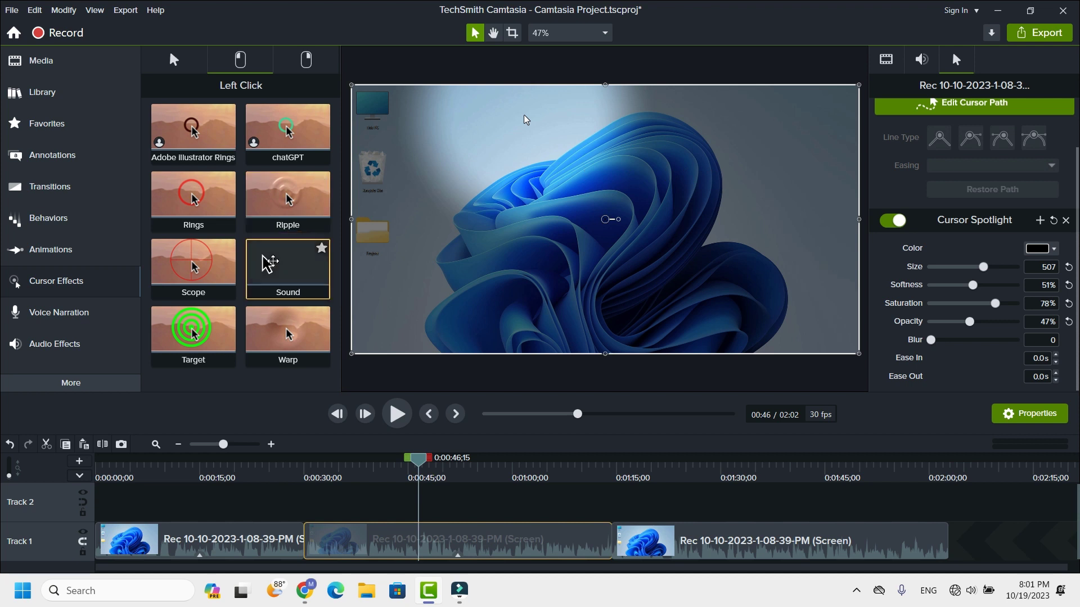
Step: Apply the left-click Sound effect to the third recording clip, and look over the left-click and right-click effects
{"action": "left_click_drag", "start_coordinate": [270, 261], "coordinate": [703, 506]}
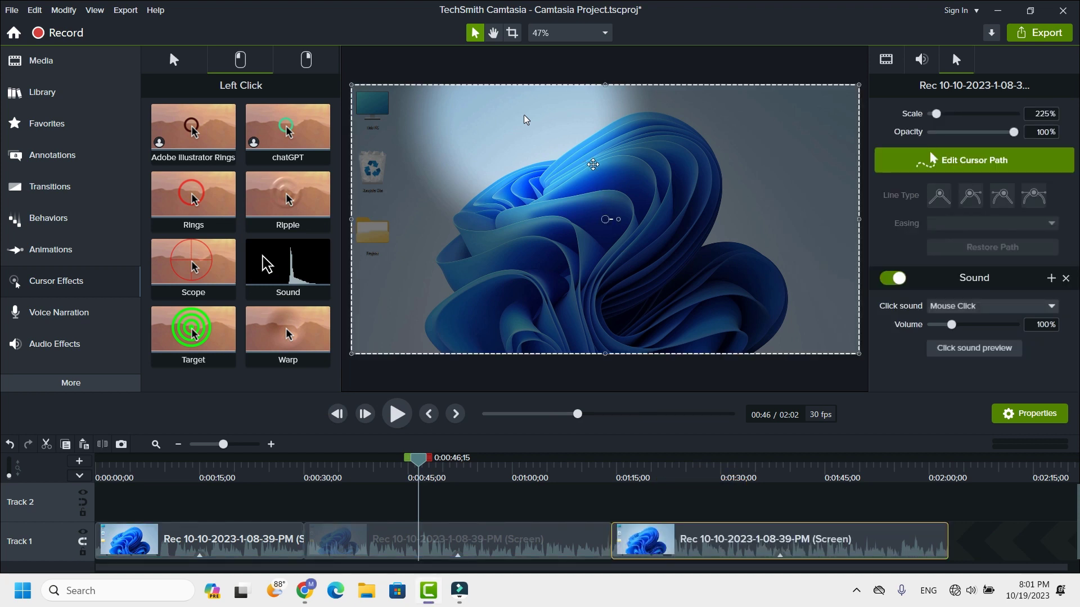
{"action": "left_click", "coordinate": [308, 61]}
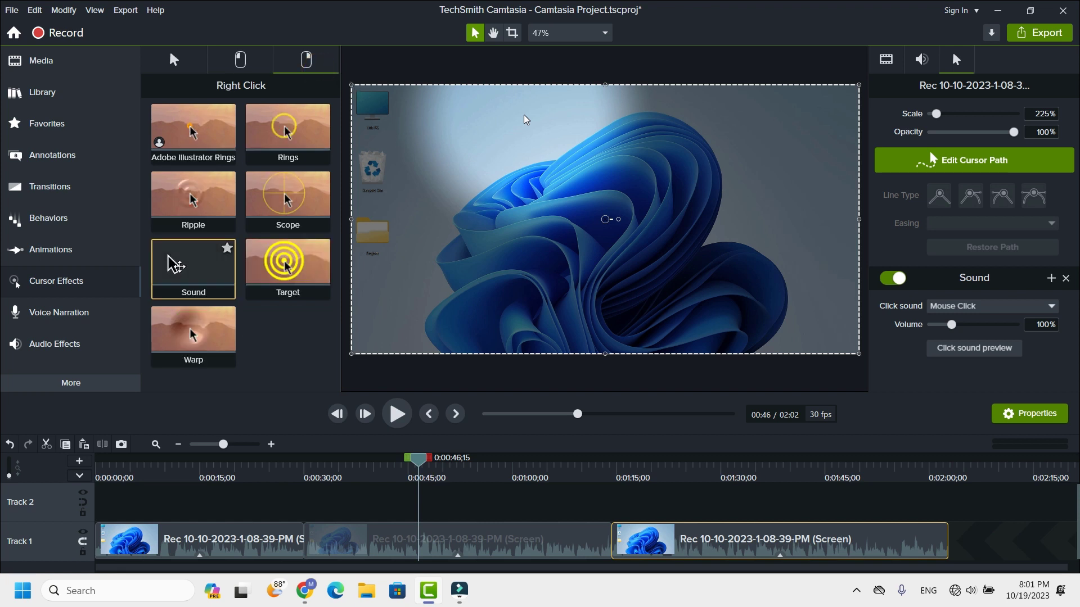
{"action": "left_click", "coordinate": [249, 66]}
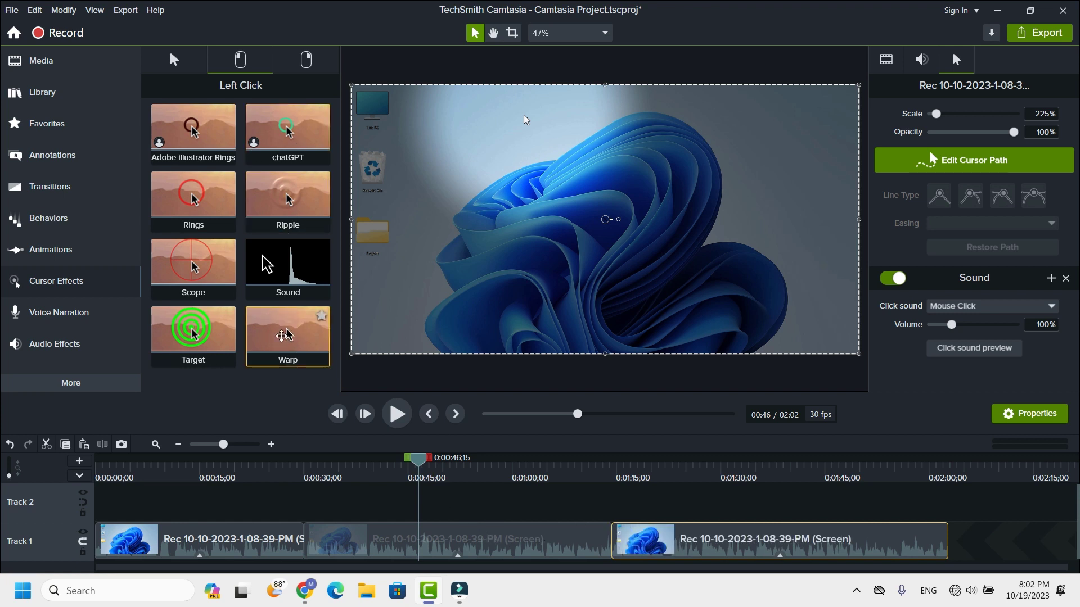
{"action": "left_click", "coordinate": [293, 54]}
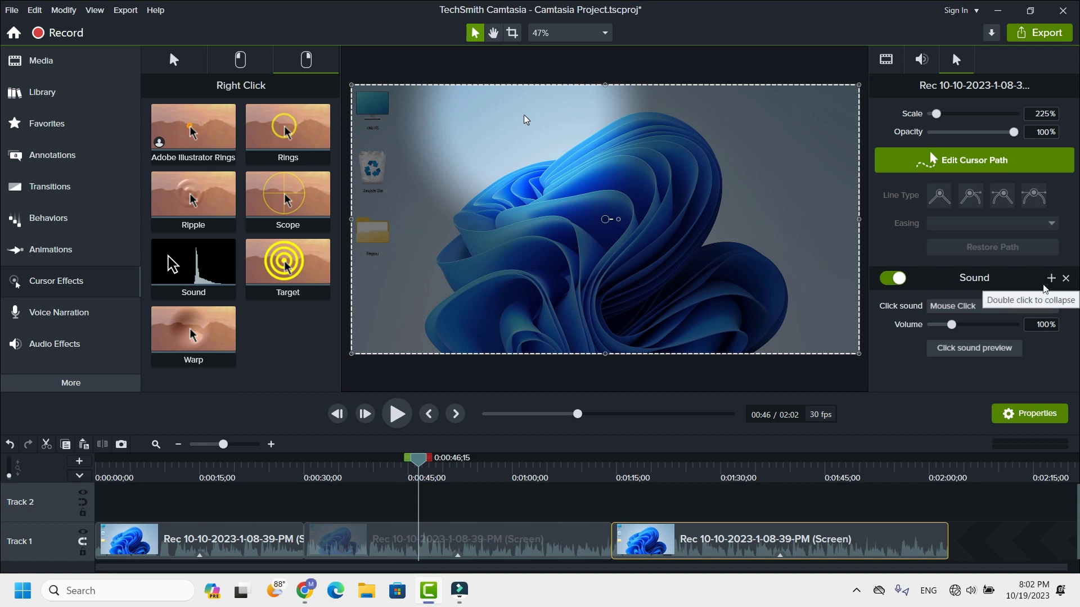
Step: Move the playhead to 0:00:17;03 and select the first recording clip to show its Highlight properties
{"action": "left_click", "coordinate": [247, 542]}
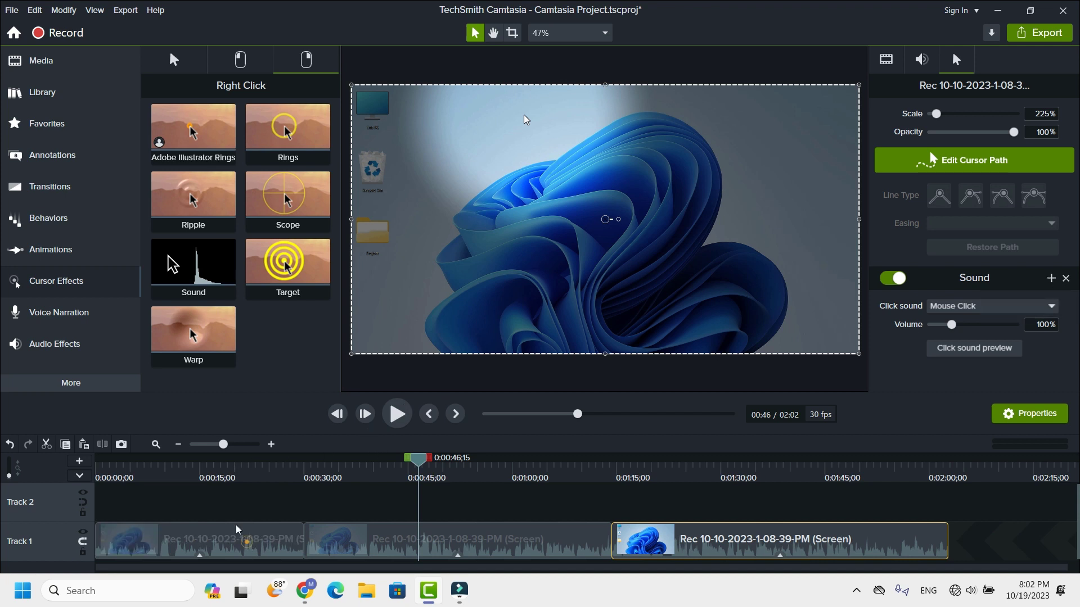
{"action": "left_click", "coordinate": [214, 464]}
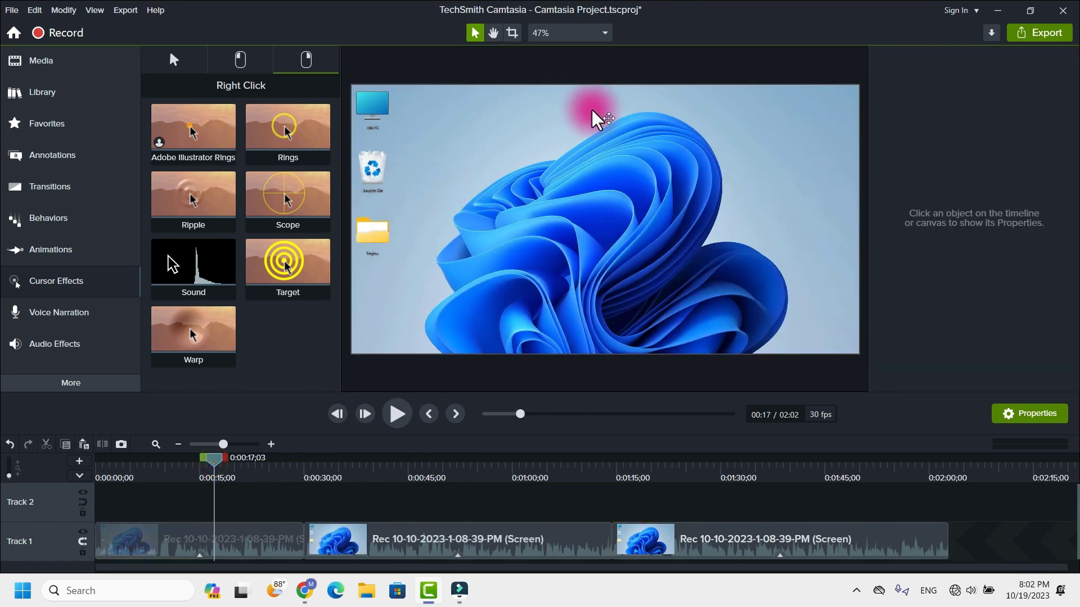
{"action": "left_click", "coordinate": [1040, 415]}
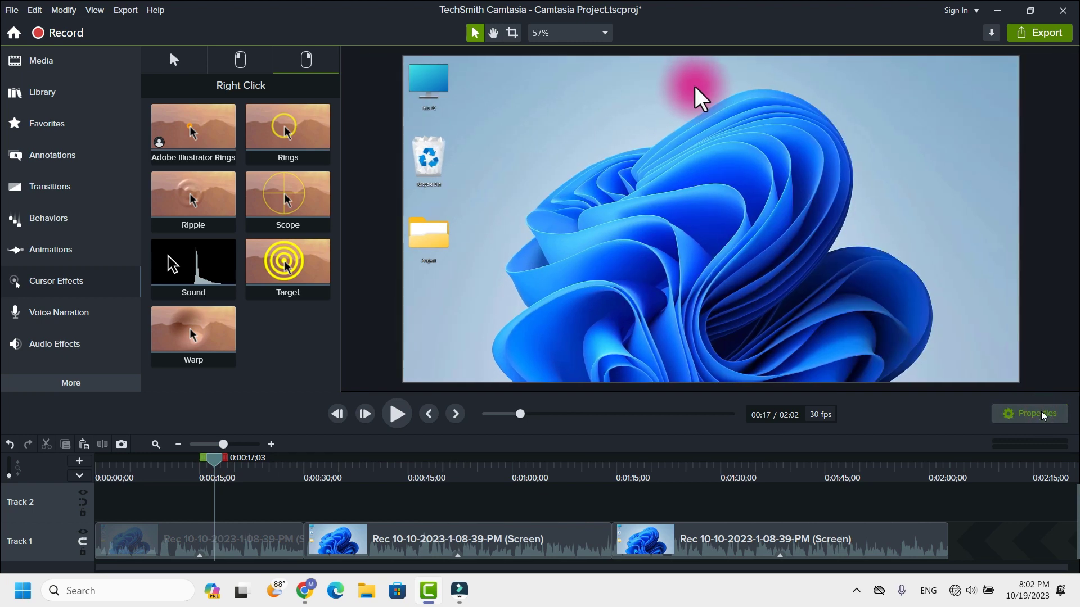
{"action": "left_click", "coordinate": [1041, 415]}
{"action": "left_click", "coordinate": [239, 531]}
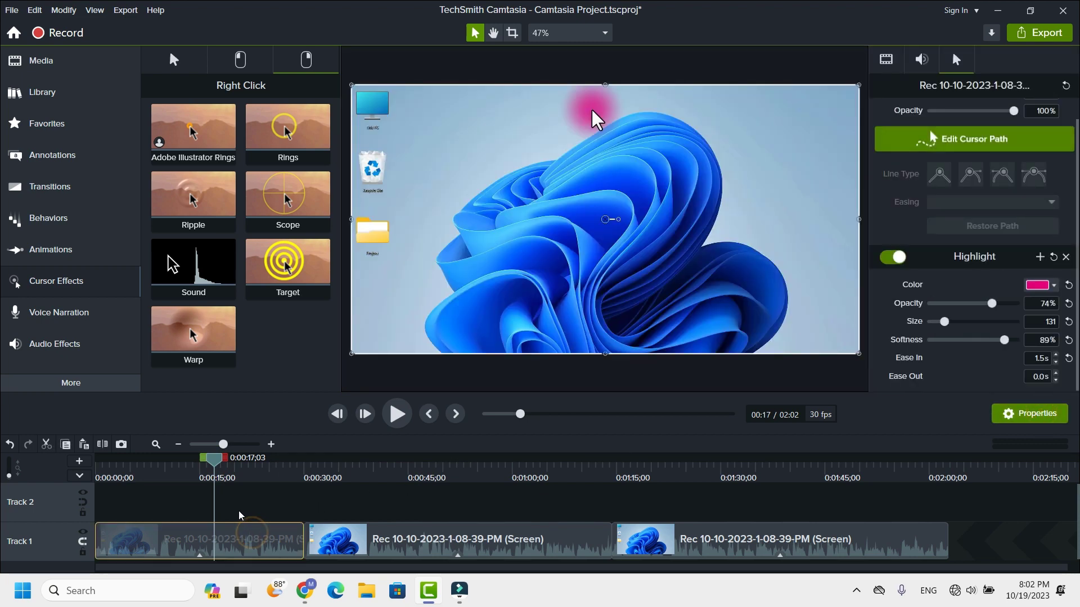
Step: Open the preset dialog for the customized Highlight effect, dismiss it without saving, and display the general cursor effects
{"action": "left_click", "coordinate": [1040, 257]}
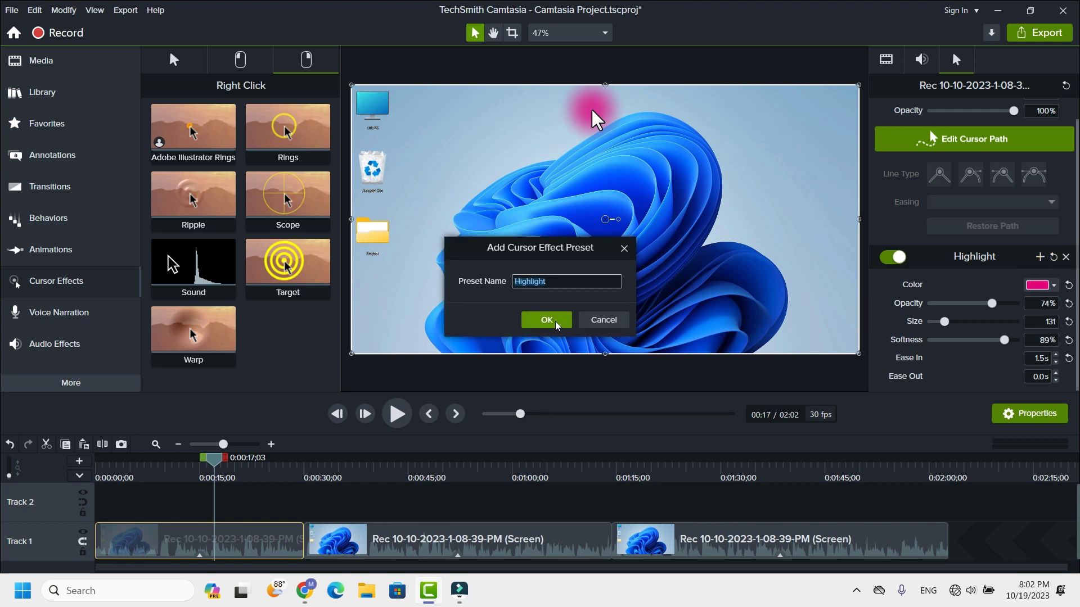
{"action": "left_click", "coordinate": [604, 319]}
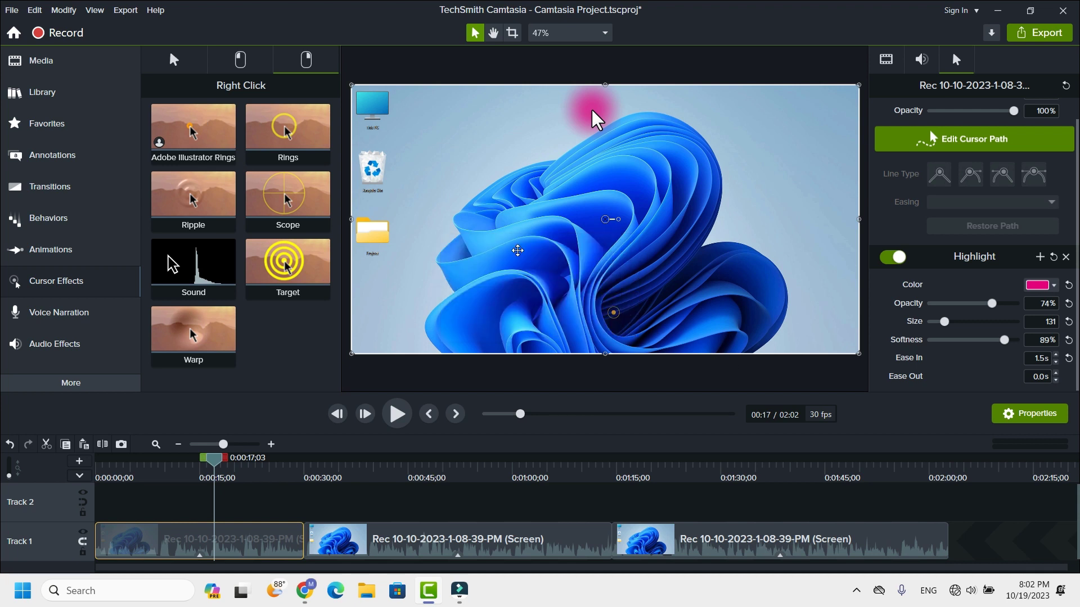
{"action": "left_click", "coordinate": [173, 60]}
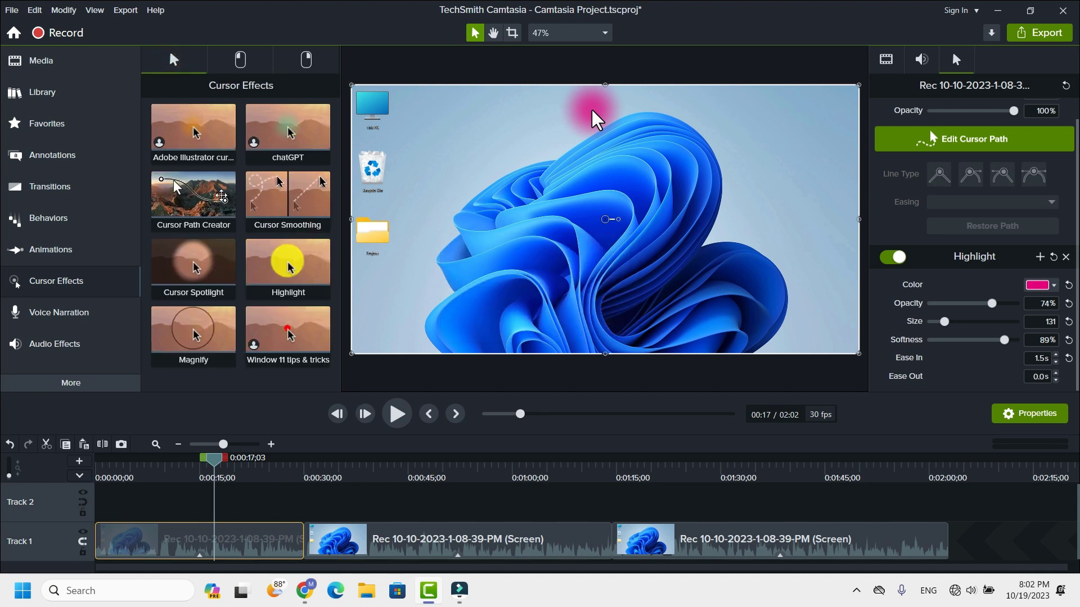